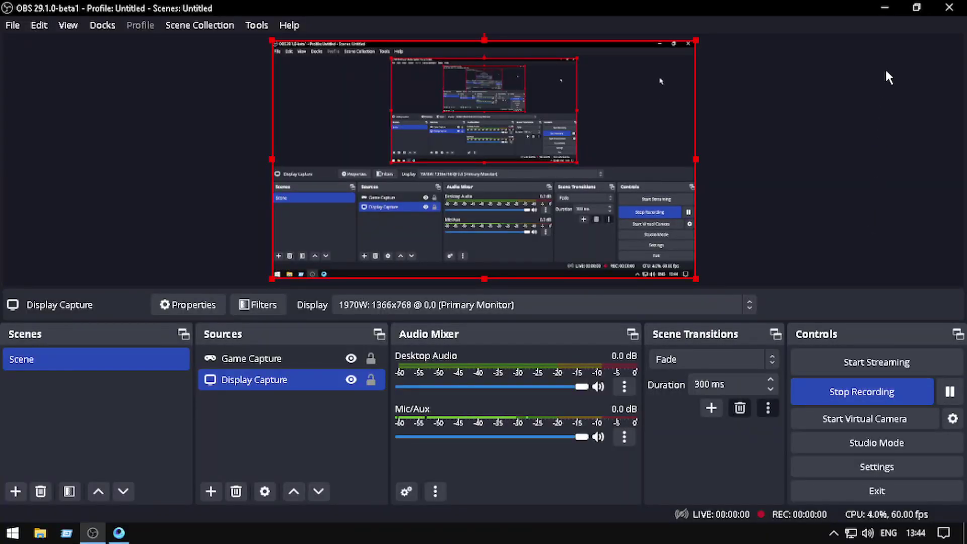
Open the compatibility settings for all users in the properties of the GAMELOOP desktop shortcut
{"action": "left_click", "coordinate": [884, 9]}
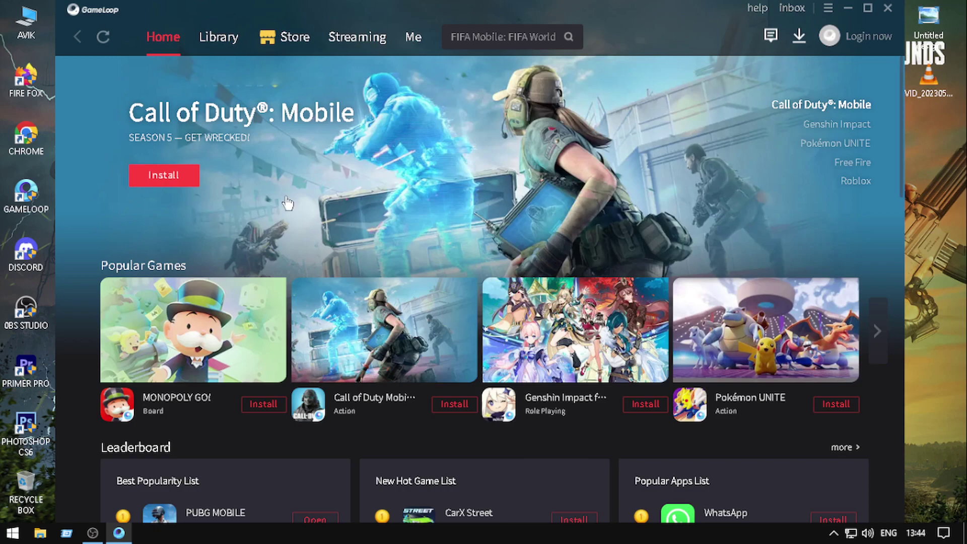
{"action": "right_click", "coordinate": [22, 192]}
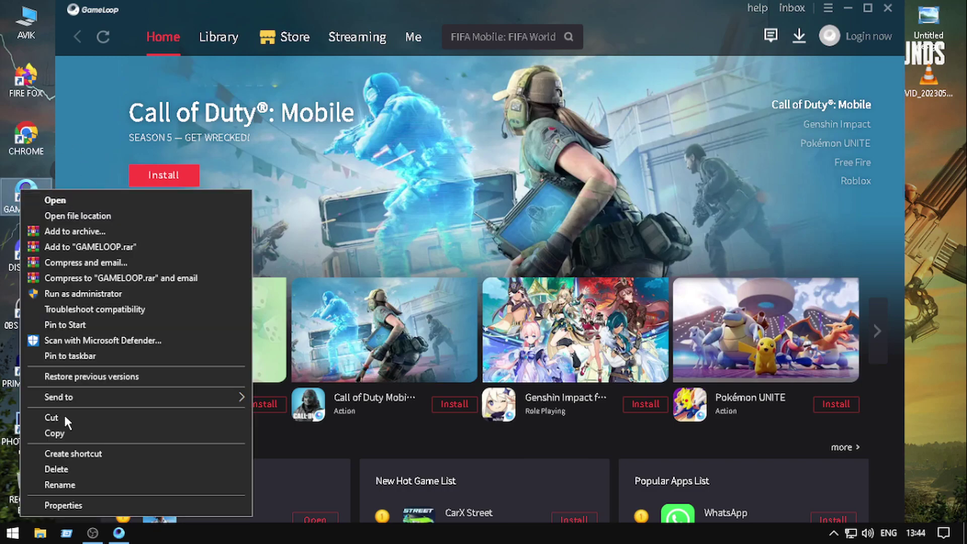
{"action": "left_click", "coordinate": [63, 505]}
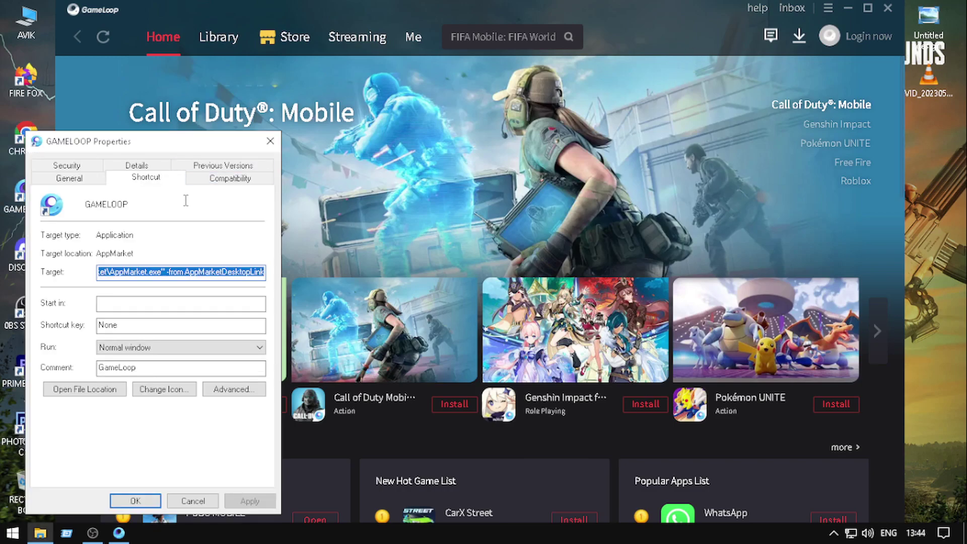
{"action": "left_click", "coordinate": [233, 182]}
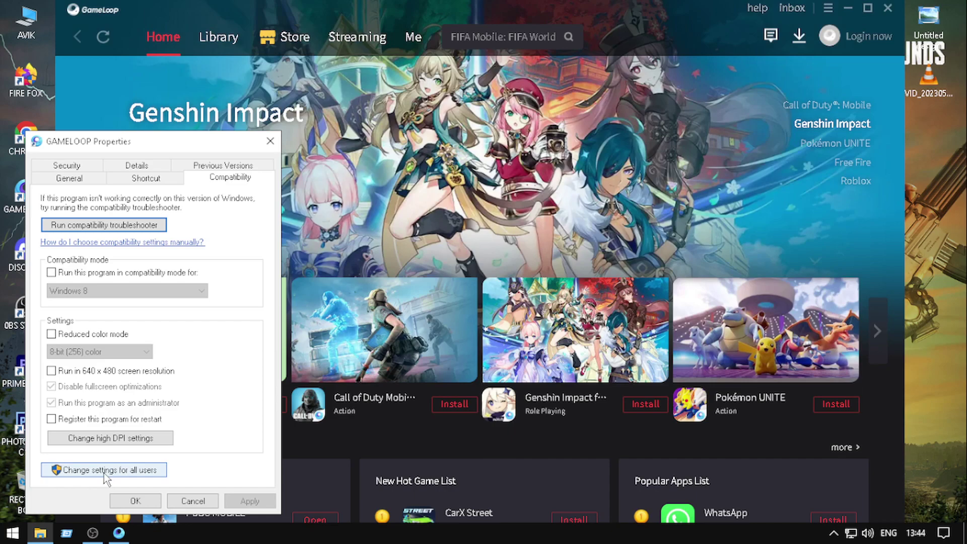
{"action": "left_click", "coordinate": [104, 470]}
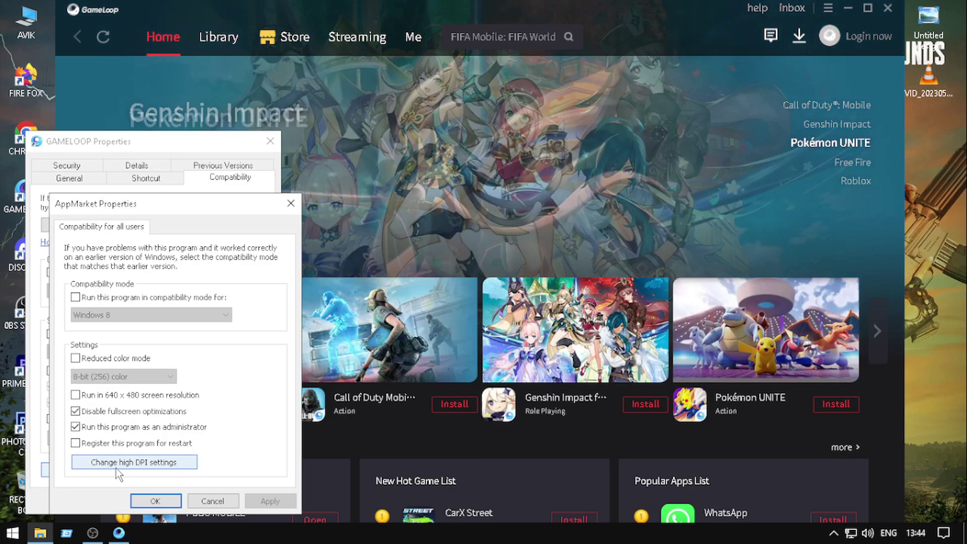
Override the high DPI scaling behavior with scaling performed by Application, and confirm the shortcut's compatibility properties
{"action": "left_click", "coordinate": [116, 468]}
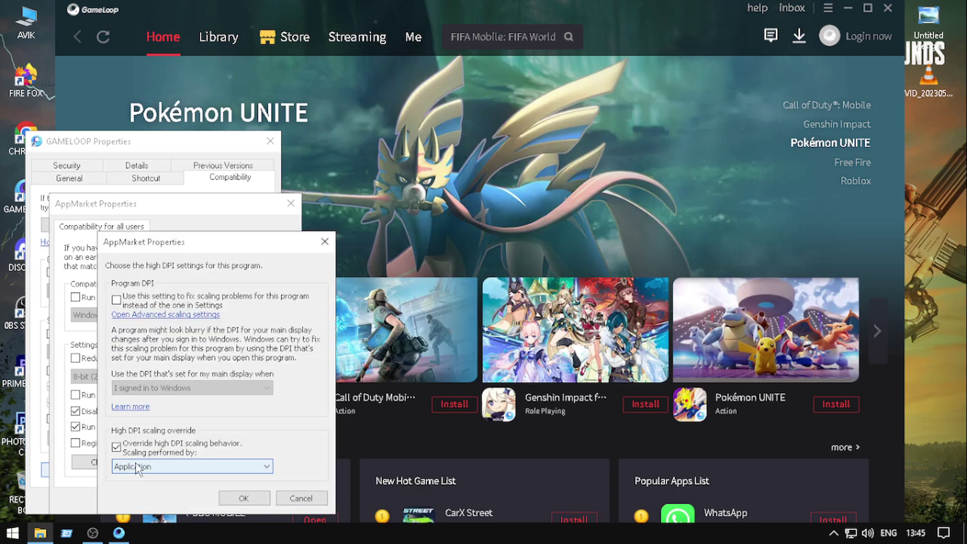
{"action": "left_click", "coordinate": [117, 448]}
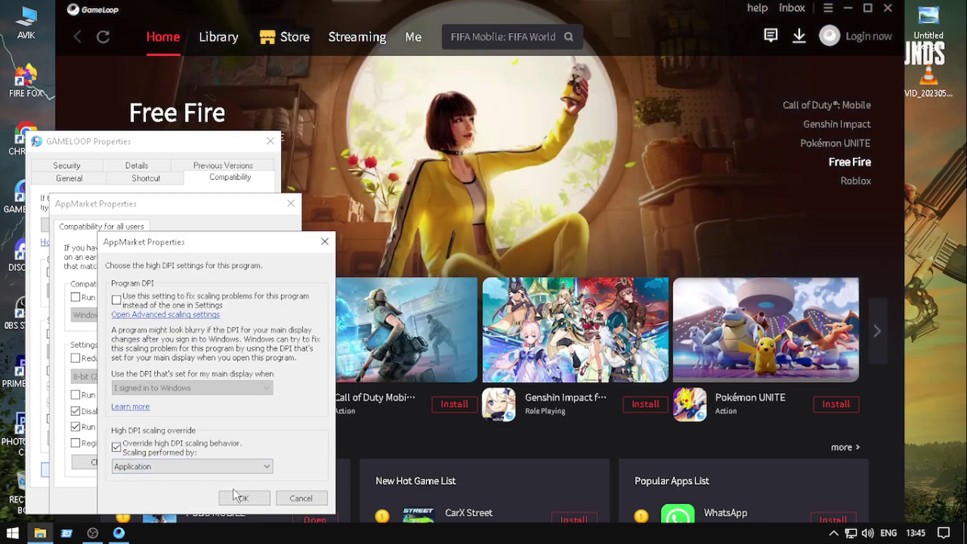
{"action": "left_click", "coordinate": [240, 497]}
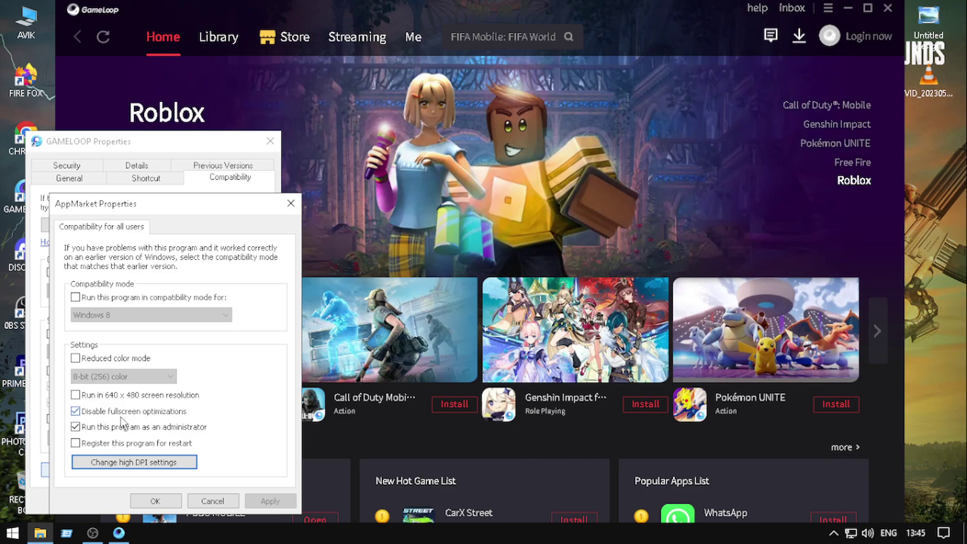
{"action": "left_click", "coordinate": [157, 501]}
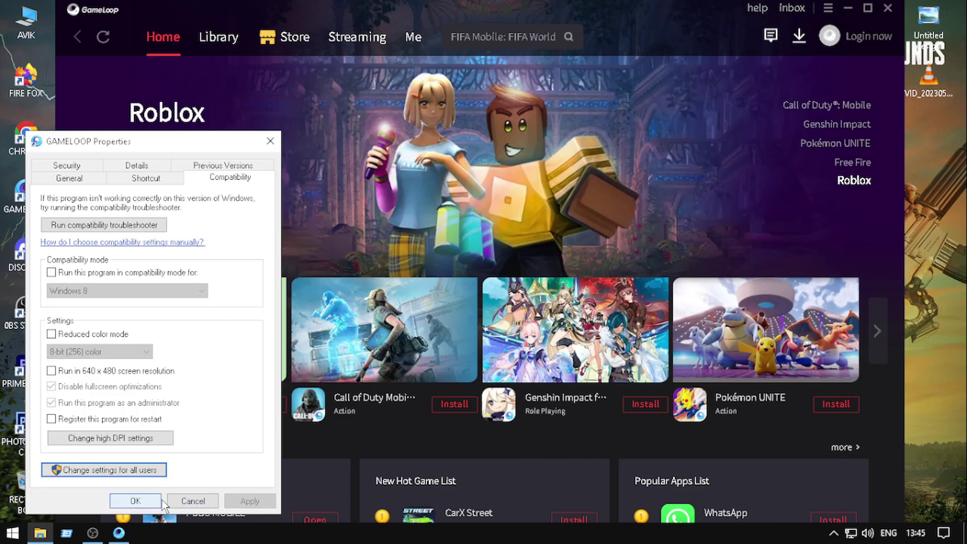
{"action": "left_click", "coordinate": [146, 504]}
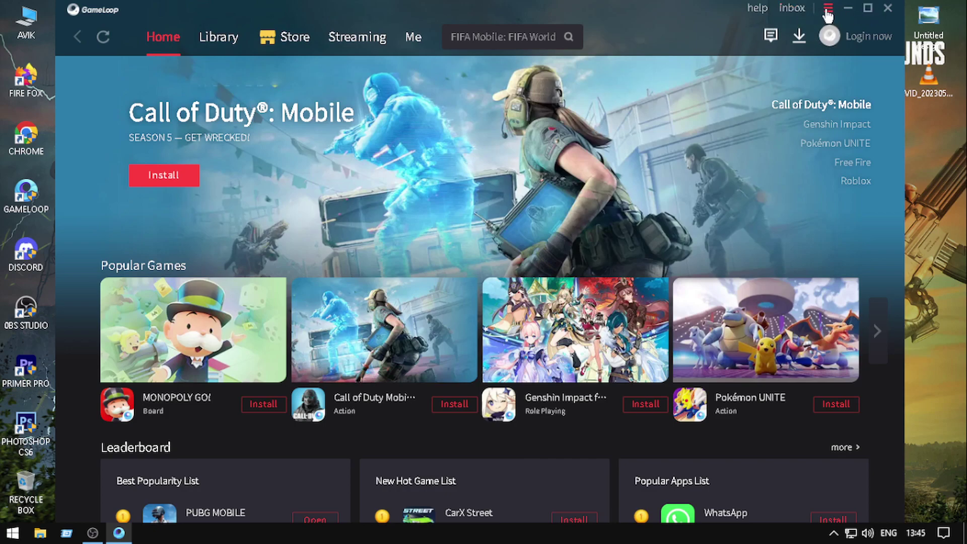
Run GameLoop's update check and dismiss the result
{"action": "left_click", "coordinate": [827, 10]}
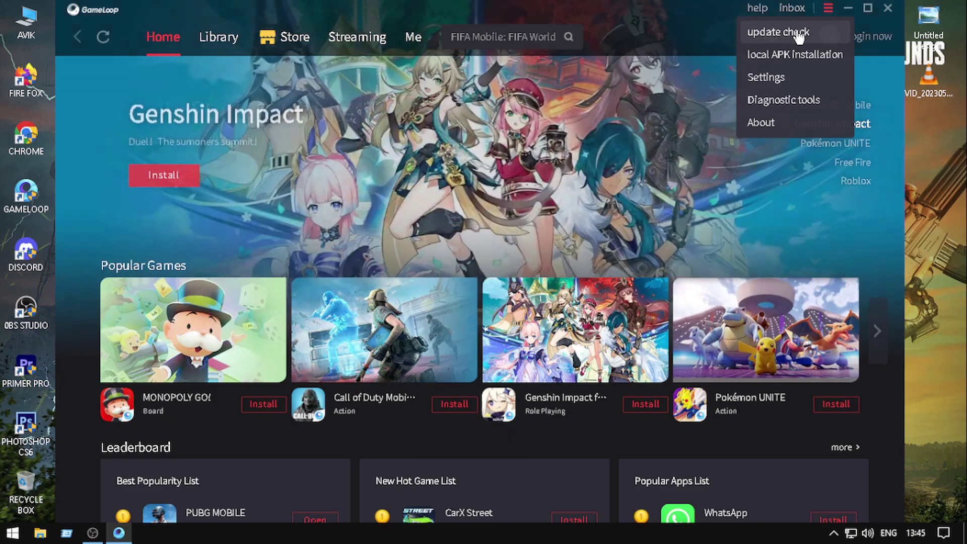
{"action": "left_click", "coordinate": [798, 34]}
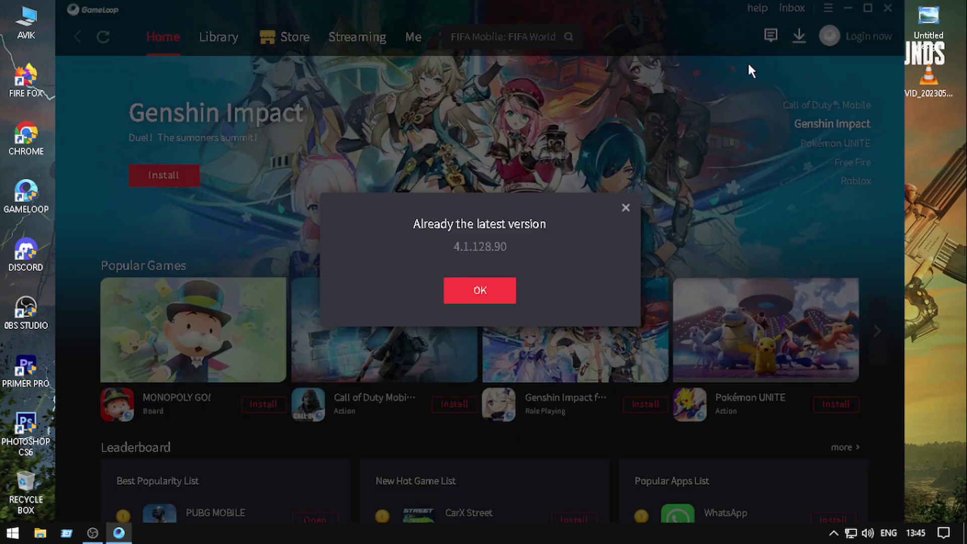
{"action": "left_click", "coordinate": [491, 293]}
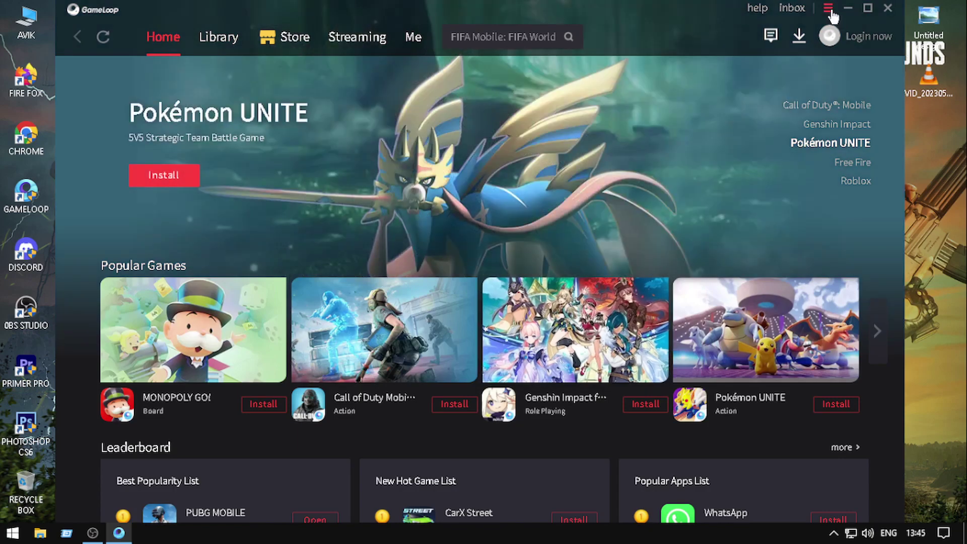
Open GameLoop's settings and examine the language choices among the basic options
{"action": "left_click", "coordinate": [830, 14]}
{"action": "left_click", "coordinate": [778, 76]}
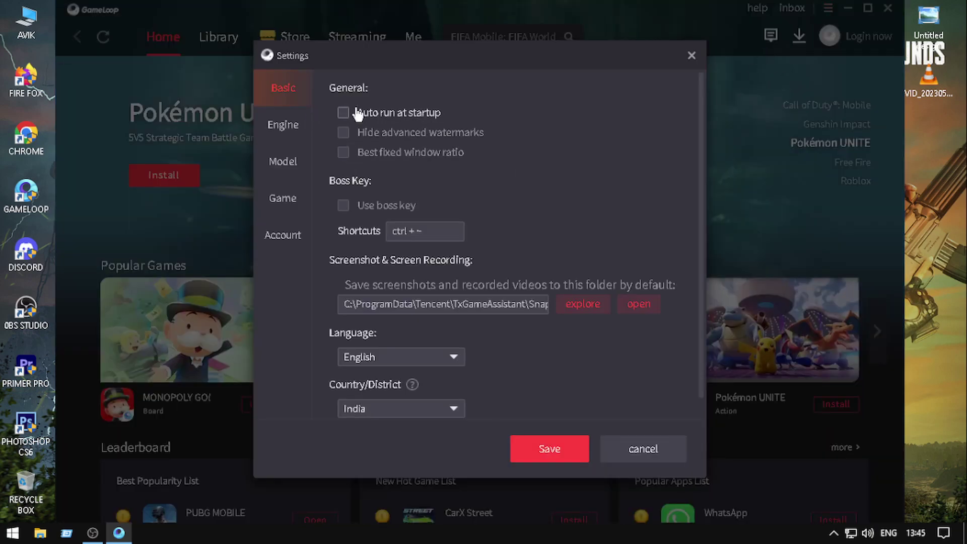
{"action": "scroll", "coordinate": [494, 212], "scroll_direction": "down", "scroll_amount": 1}
{"action": "left_click", "coordinate": [451, 334]}
{"action": "left_click", "coordinate": [451, 333]}
Examine the available Country/District choices down to the end of the list without picking one
{"action": "left_click", "coordinate": [453, 389]}
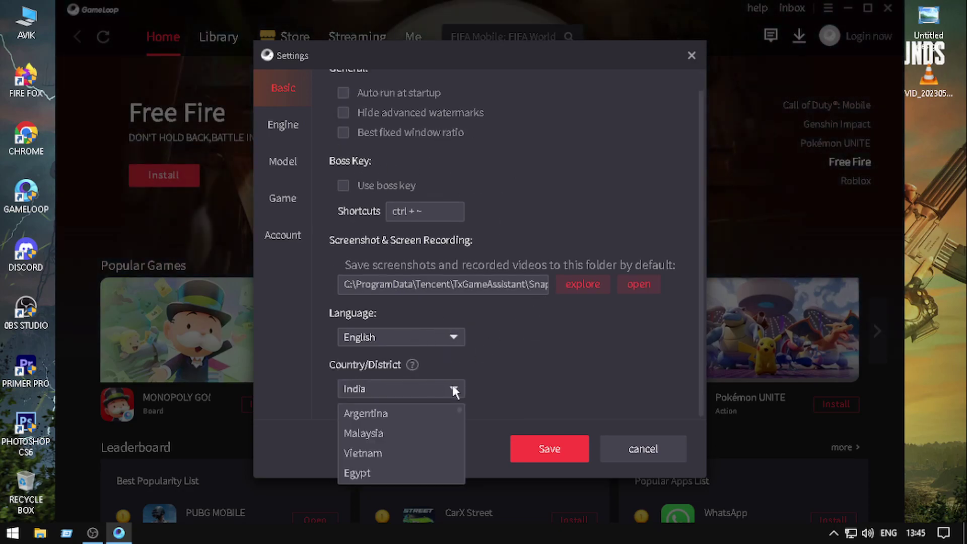
{"action": "left_click", "coordinate": [454, 389]}
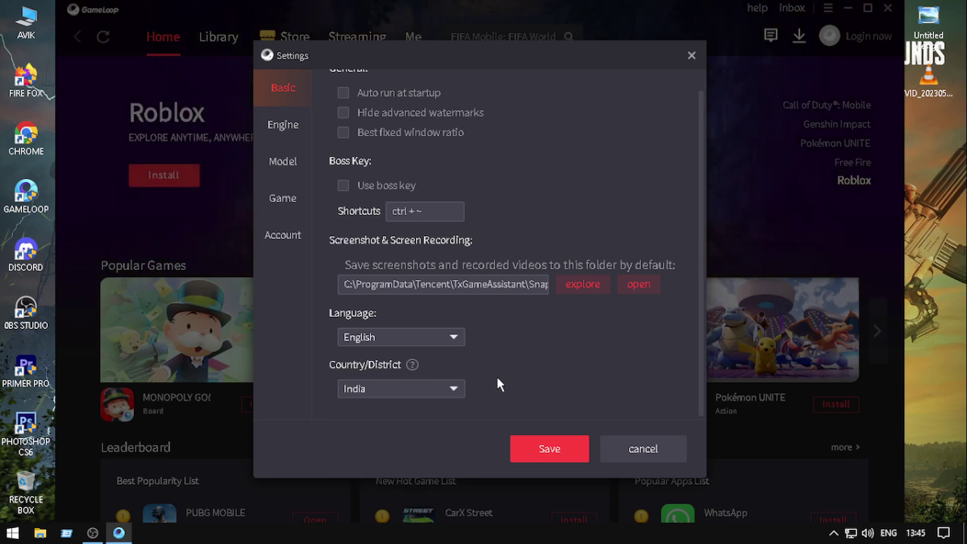
{"action": "left_click", "coordinate": [451, 385]}
{"action": "left_click", "coordinate": [452, 387]}
{"action": "left_click", "coordinate": [461, 392]}
{"action": "left_click_drag", "start_coordinate": [457, 411], "coordinate": [461, 463]}
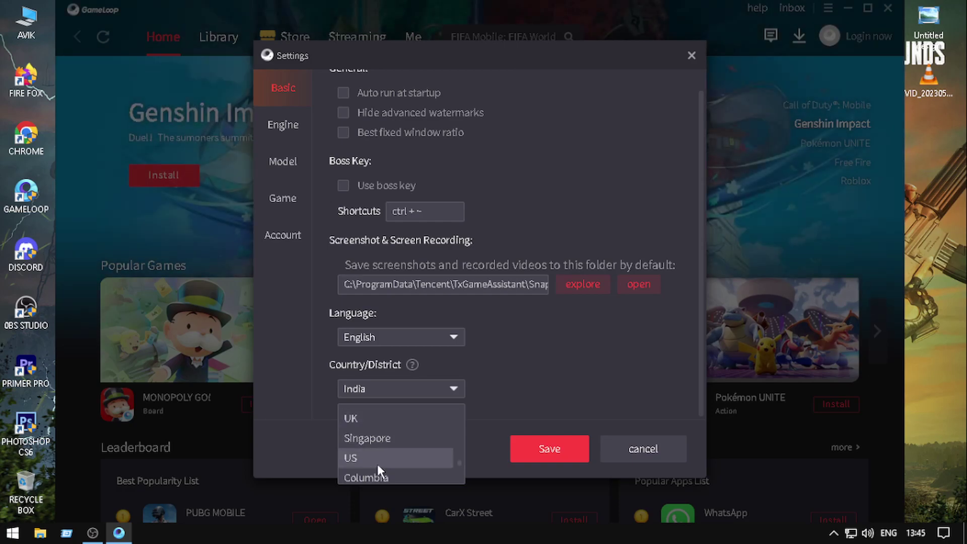
{"action": "left_click", "coordinate": [551, 403]}
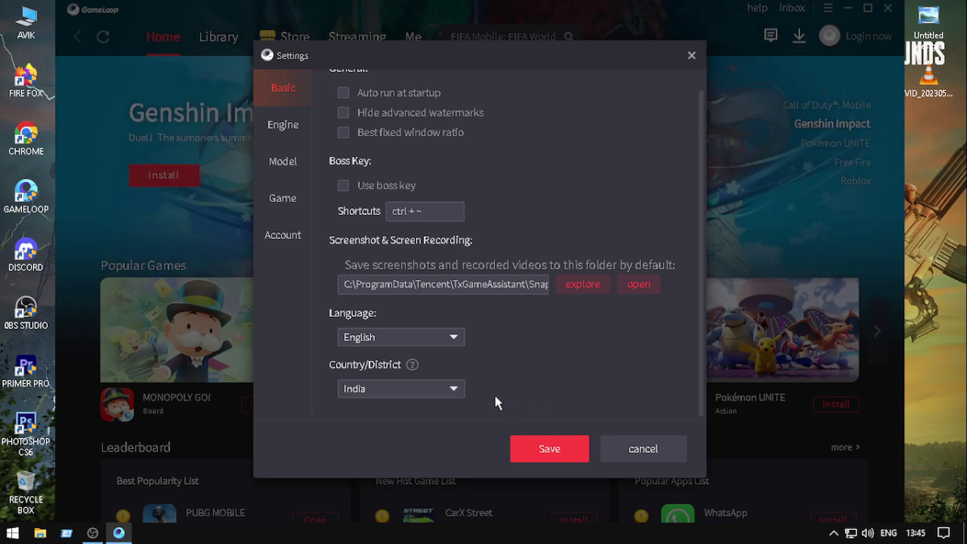
{"action": "left_click", "coordinate": [444, 386]}
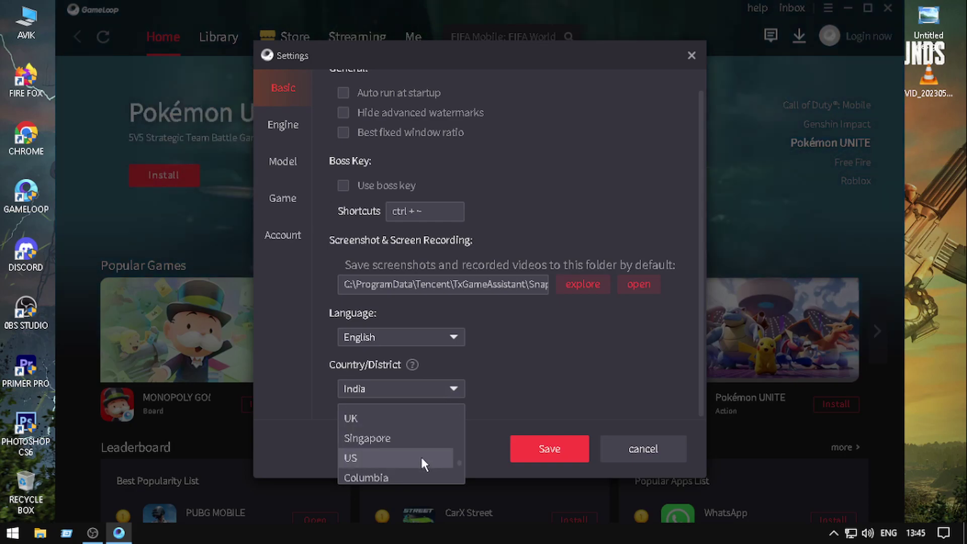
{"action": "left_click", "coordinate": [538, 389]}
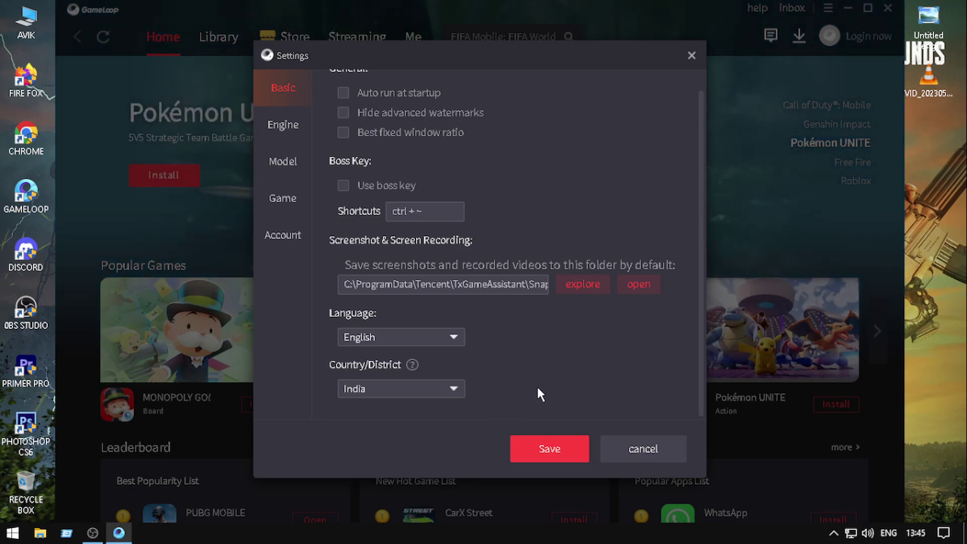
Set Anti-aliasing to Off in the engine settings
{"action": "left_click", "coordinate": [283, 126]}
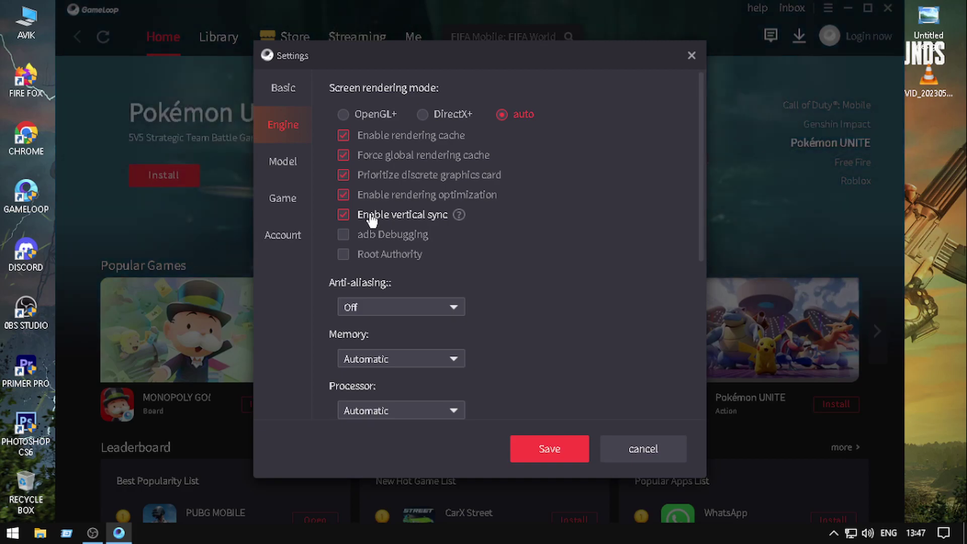
{"action": "mouse_move", "coordinate": [459, 216]}
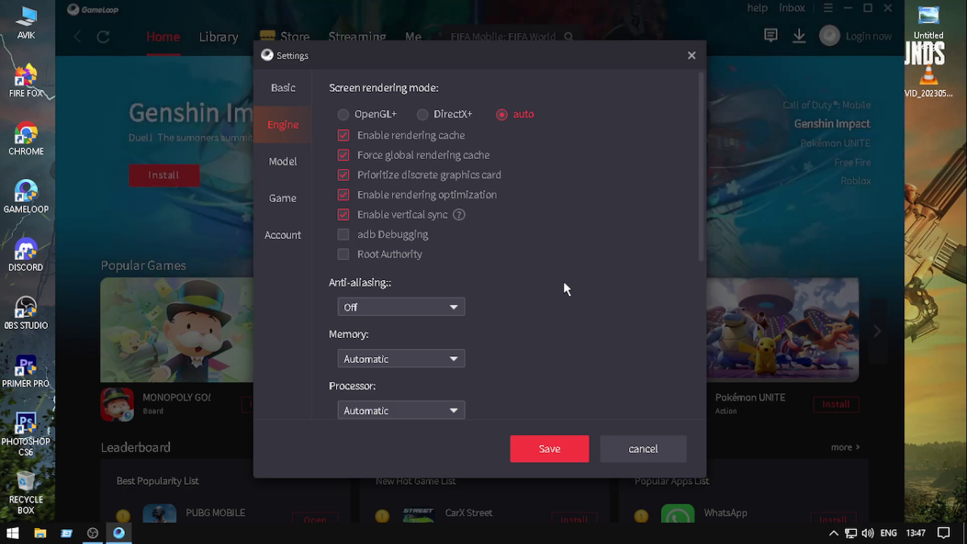
{"action": "scroll", "coordinate": [491, 277], "scroll_direction": "down", "scroll_amount": 2}
{"action": "left_click", "coordinate": [462, 241]}
{"action": "left_click", "coordinate": [418, 261]}
Set the engine's Memory option to Automatic
{"action": "scroll", "coordinate": [508, 247], "scroll_direction": "down", "scroll_amount": 4}
{"action": "left_click", "coordinate": [436, 146]}
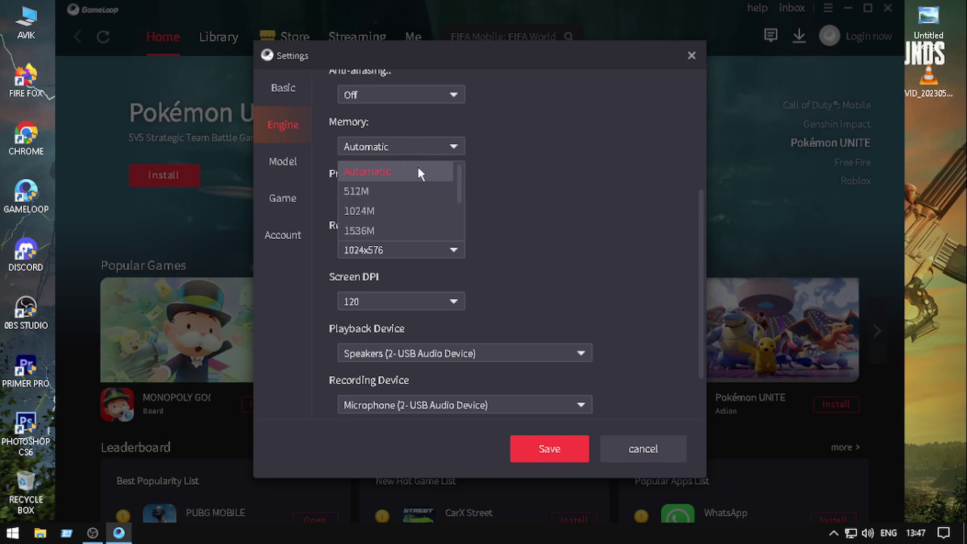
{"action": "left_click", "coordinate": [406, 171]}
{"action": "left_click", "coordinate": [456, 146]}
{"action": "left_click", "coordinate": [460, 147]}
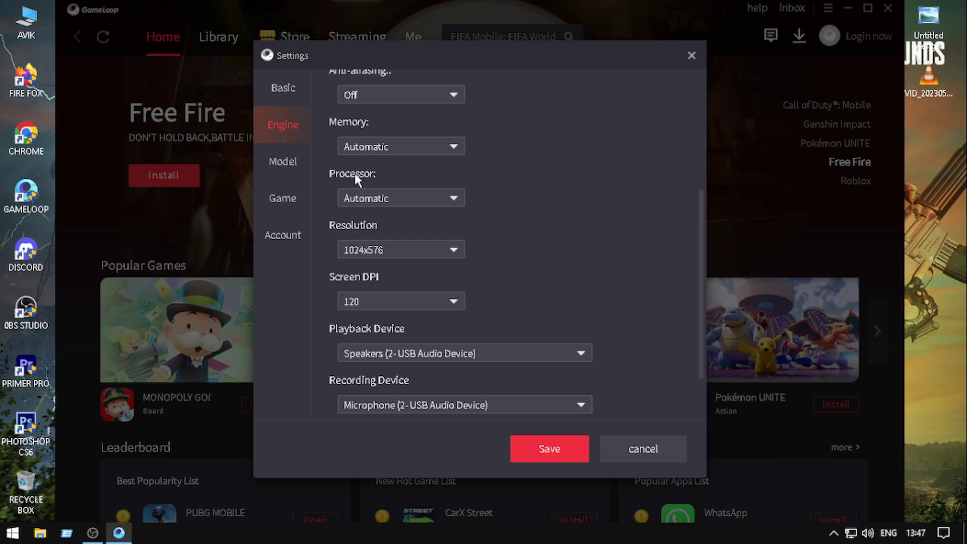
Examine the Processor core choices in the engine settings without picking one
{"action": "left_click", "coordinate": [436, 195]}
{"action": "scroll", "coordinate": [444, 267], "scroll_direction": "down", "scroll_amount": 1}
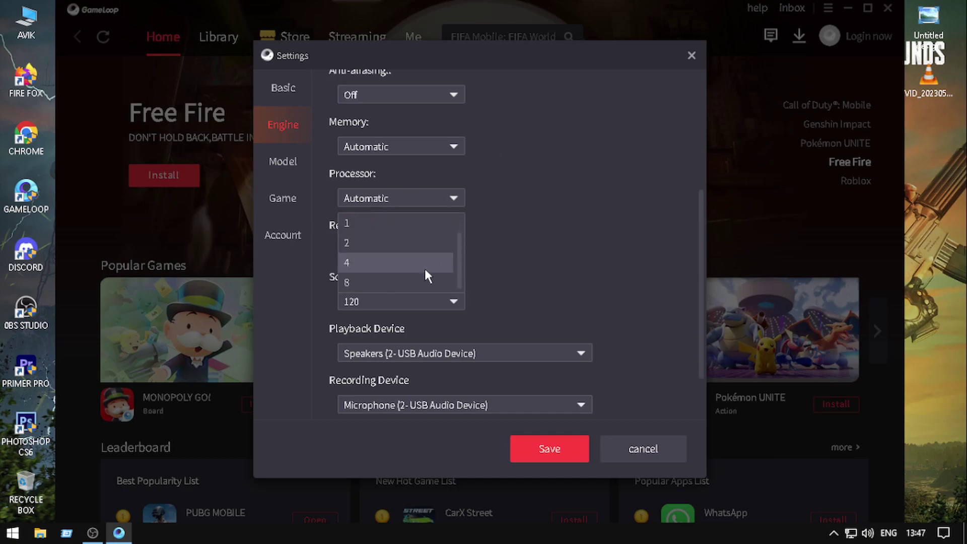
{"action": "left_click", "coordinate": [467, 241]}
{"action": "left_click", "coordinate": [457, 197]}
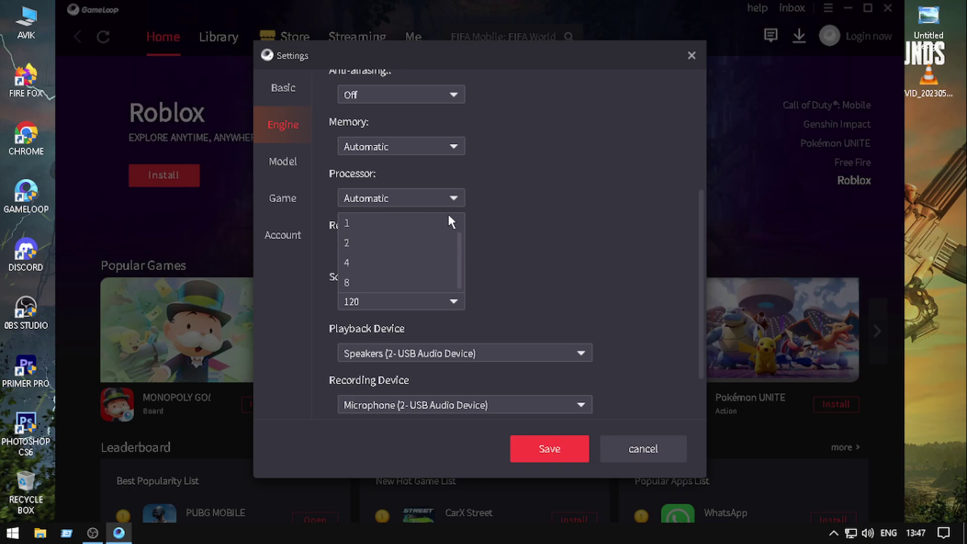
{"action": "left_click", "coordinate": [461, 246]}
{"action": "left_click", "coordinate": [451, 198]}
{"action": "left_click", "coordinate": [521, 267]}
Set the engine resolution to 1024x576 and check the available Screen DPI values
{"action": "left_click", "coordinate": [453, 249]}
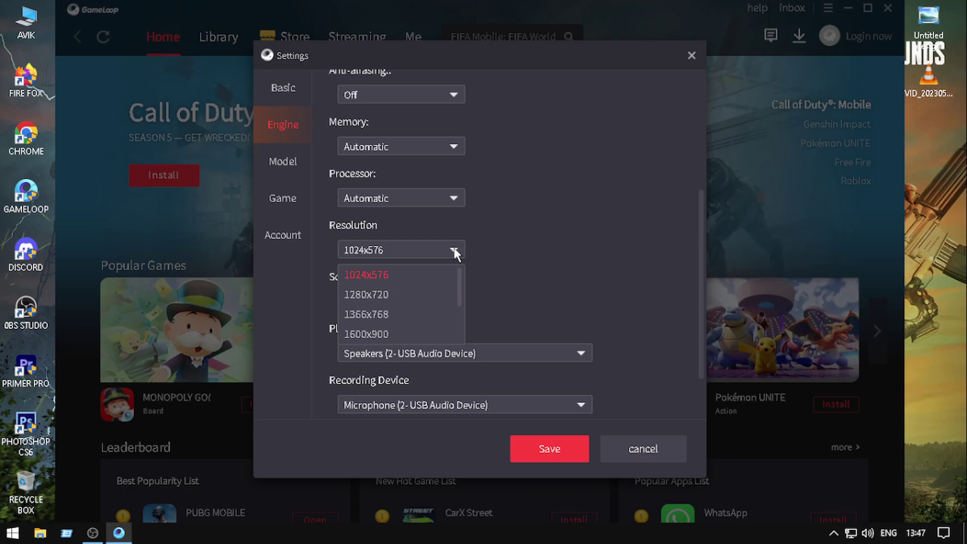
{"action": "left_click", "coordinate": [396, 274]}
{"action": "left_click", "coordinate": [421, 300]}
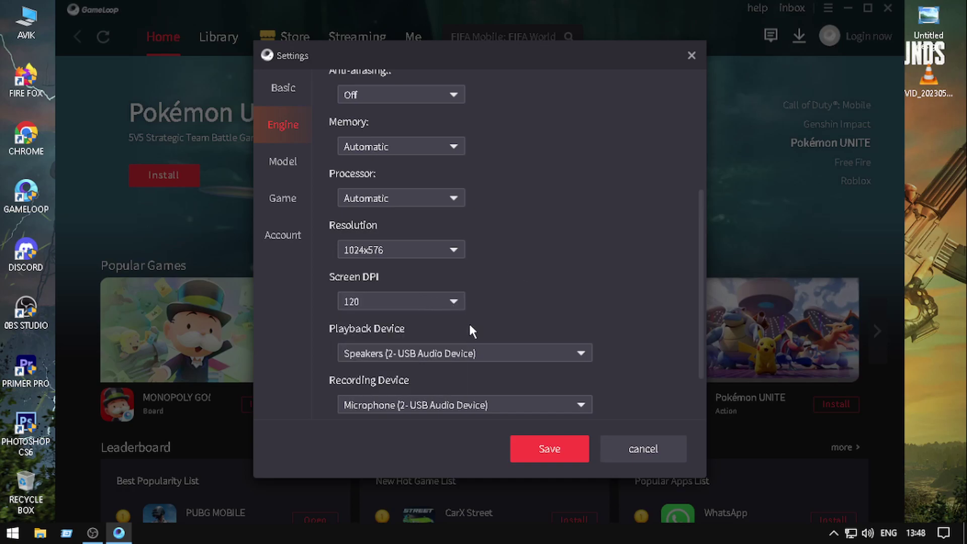
{"action": "left_click", "coordinate": [465, 317]}
{"action": "left_click", "coordinate": [439, 247]}
{"action": "left_click", "coordinate": [446, 252]}
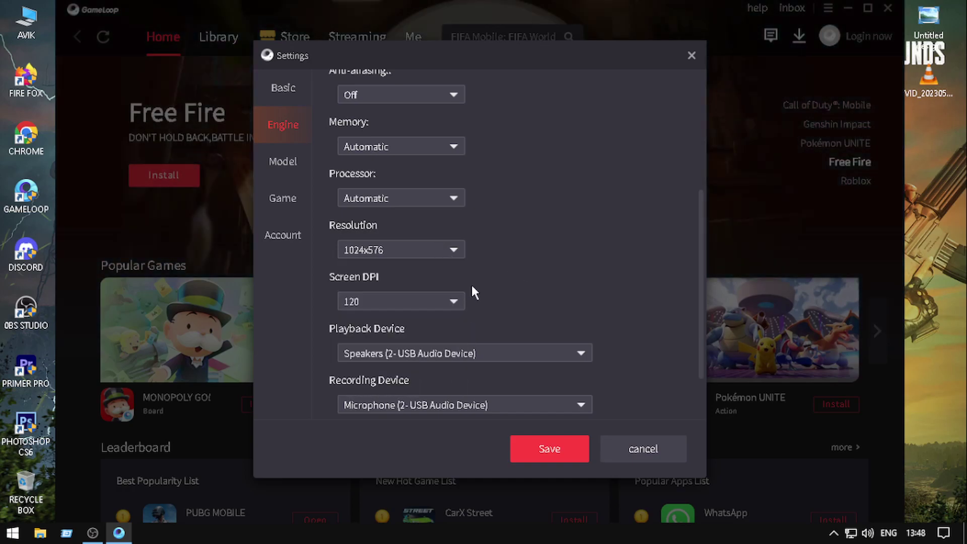
Compare the available Screen DPI and Resolution choices without picking any
{"action": "left_click", "coordinate": [454, 301]}
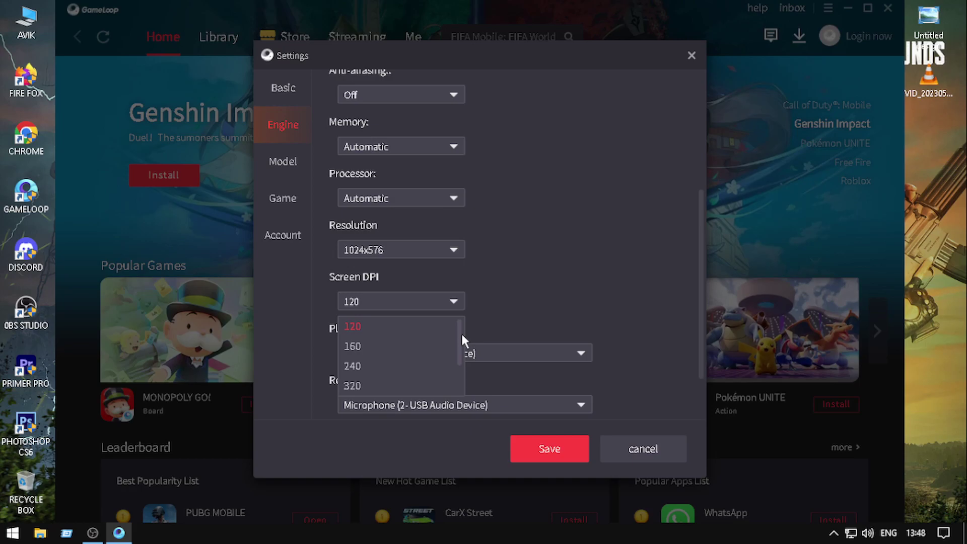
{"action": "left_click", "coordinate": [453, 301]}
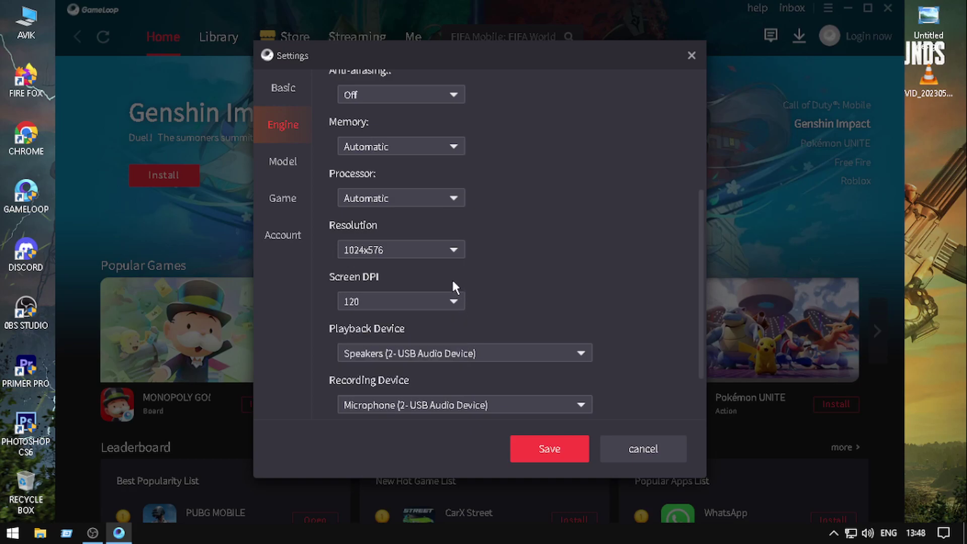
{"action": "left_click", "coordinate": [451, 302]}
{"action": "left_click", "coordinate": [450, 282]}
{"action": "left_click", "coordinate": [456, 250]}
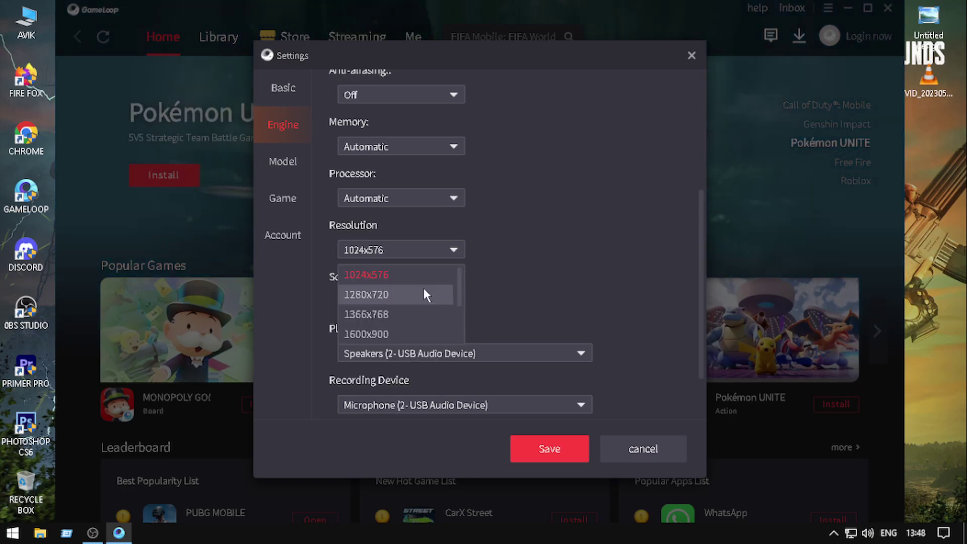
{"action": "left_click", "coordinate": [483, 315]}
Set Screen DPI to 120 and choose 1024x576 as the resolution
{"action": "left_click", "coordinate": [454, 302]}
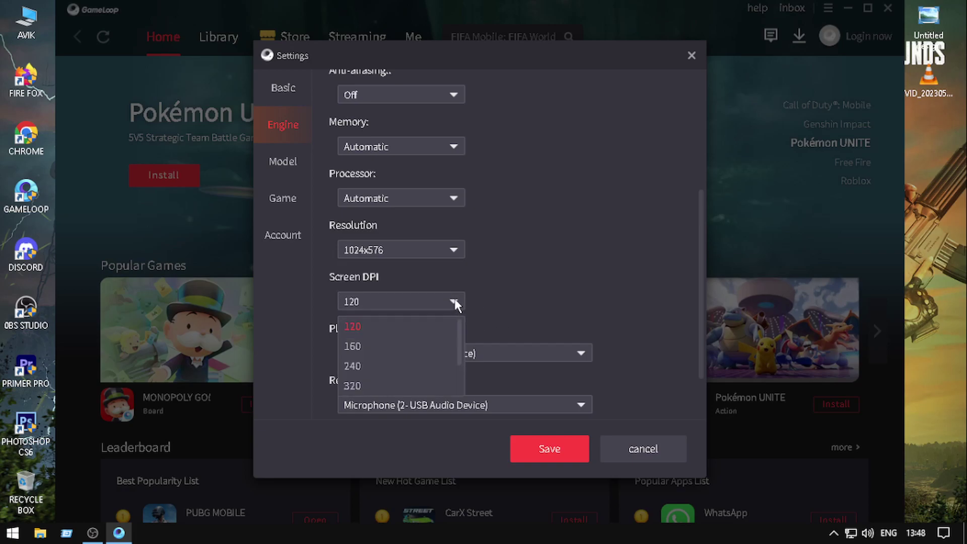
{"action": "left_click", "coordinate": [400, 335]}
{"action": "left_click", "coordinate": [456, 250]}
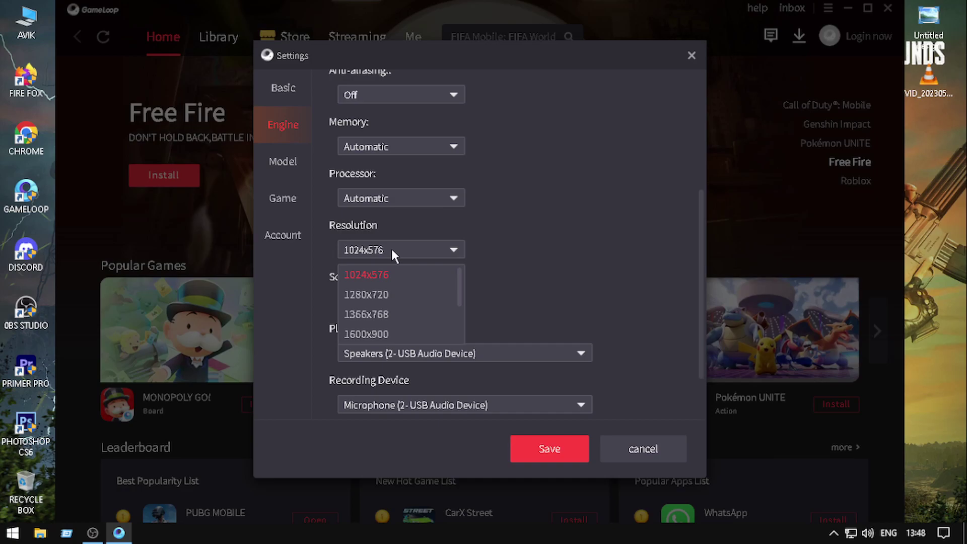
{"action": "left_click", "coordinate": [384, 272]}
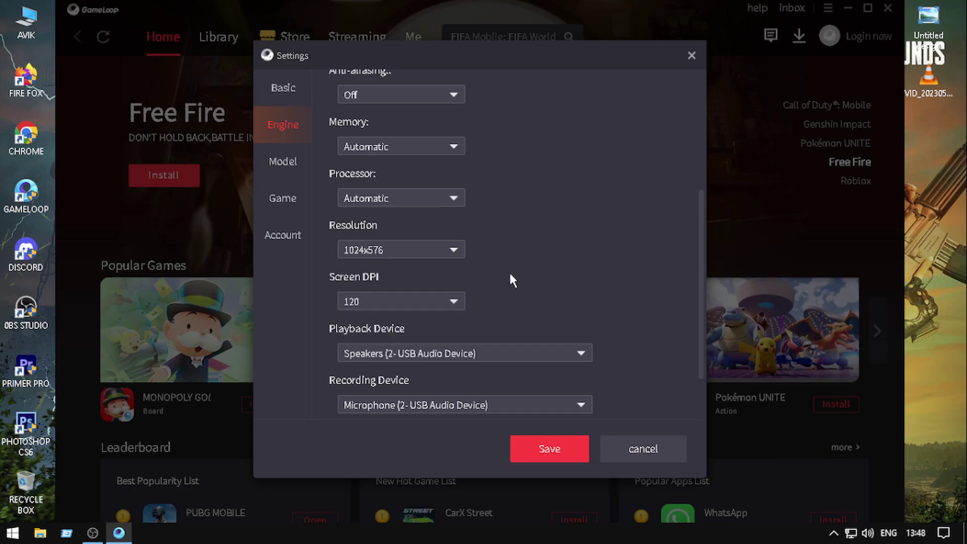
Keep Screen DPI at 120 and check the available Playback Device and Recording Device choices without changing them
{"action": "left_click", "coordinate": [382, 301]}
{"action": "left_click", "coordinate": [375, 327]}
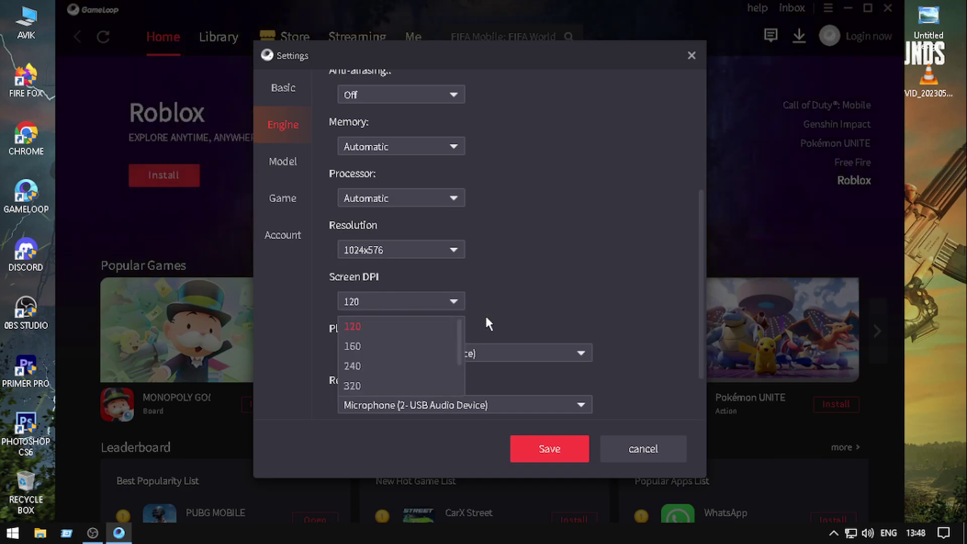
{"action": "scroll", "coordinate": [639, 272], "scroll_direction": "down", "scroll_amount": 2}
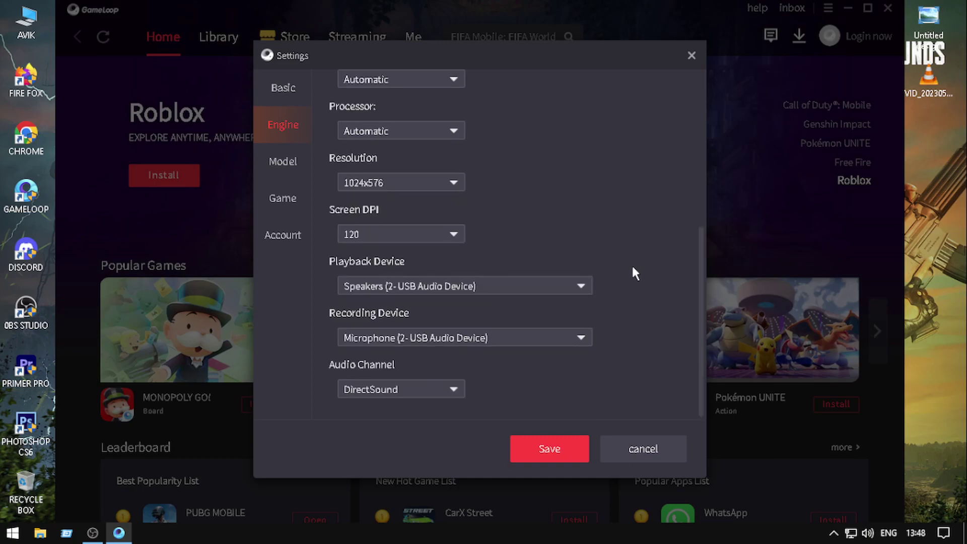
{"action": "left_click", "coordinate": [553, 333]}
{"action": "left_click", "coordinate": [534, 285]}
{"action": "left_click", "coordinate": [536, 287]}
{"action": "left_click", "coordinate": [578, 337]}
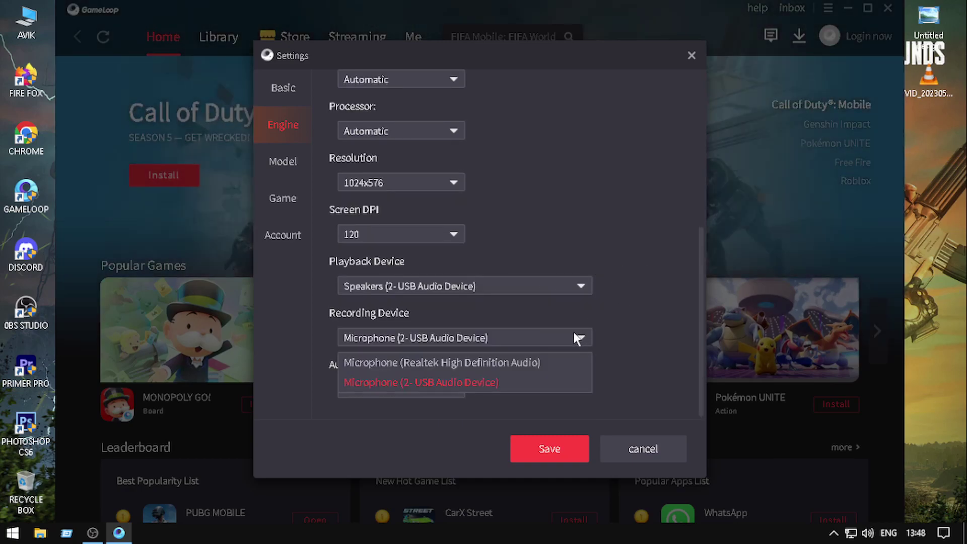
{"action": "left_click", "coordinate": [647, 329]}
Choose DirectSound as the Audio Channel in the engine settings
{"action": "left_click", "coordinate": [404, 383]}
{"action": "left_click", "coordinate": [384, 381]}
{"action": "left_click", "coordinate": [386, 386]}
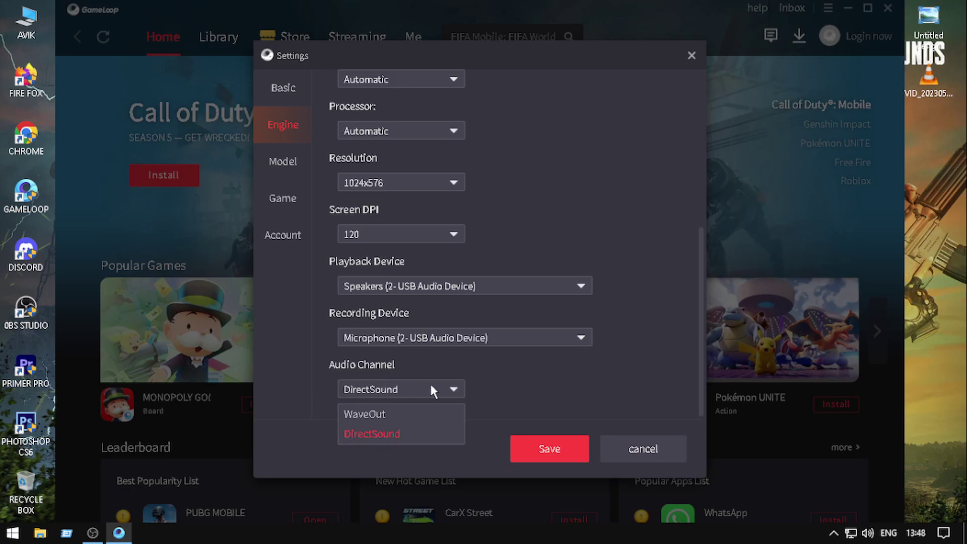
{"action": "left_click", "coordinate": [382, 433]}
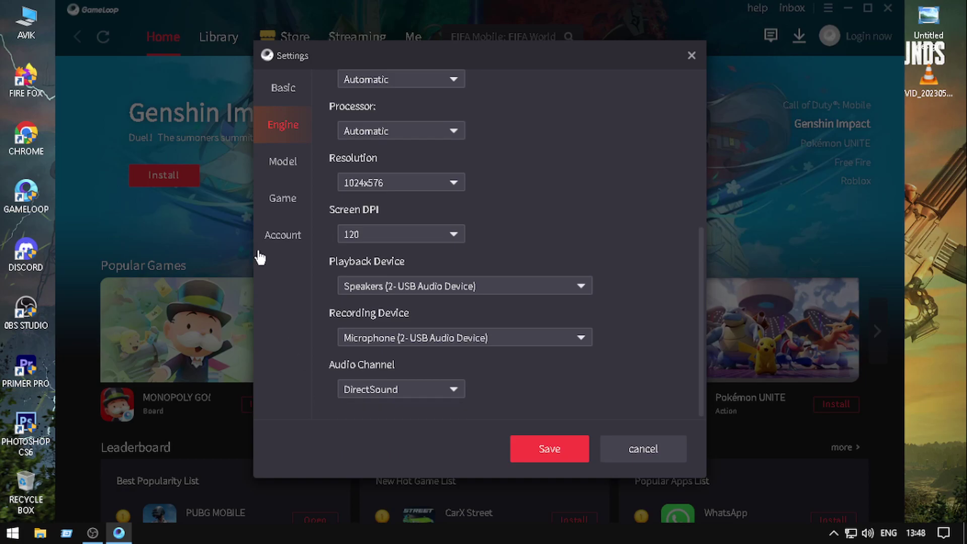
Set the custom mobile phone model to Asus ROG 2 using the one-key configuration in the model settings
{"action": "left_click", "coordinate": [295, 168]}
{"action": "left_click", "coordinate": [481, 138]}
{"action": "left_click", "coordinate": [442, 202]}
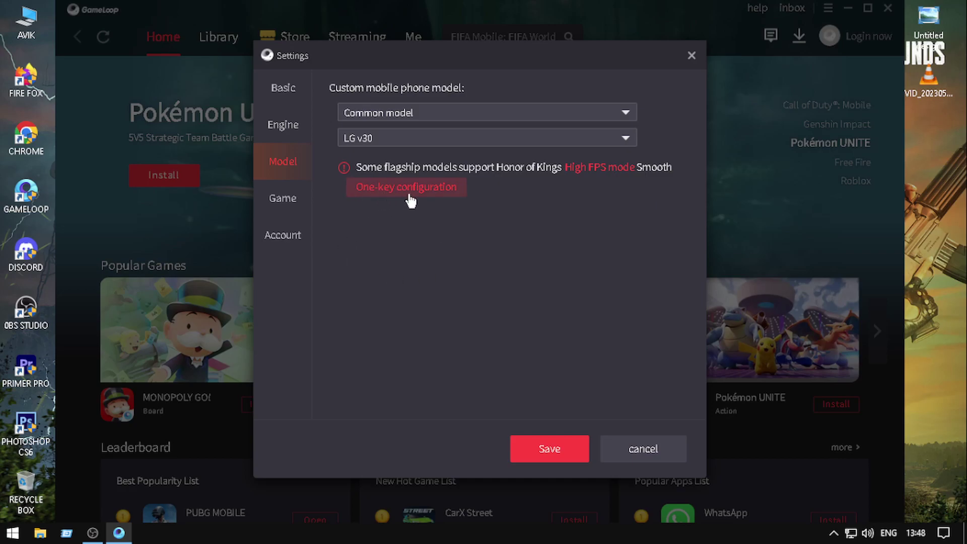
{"action": "left_click", "coordinate": [434, 194]}
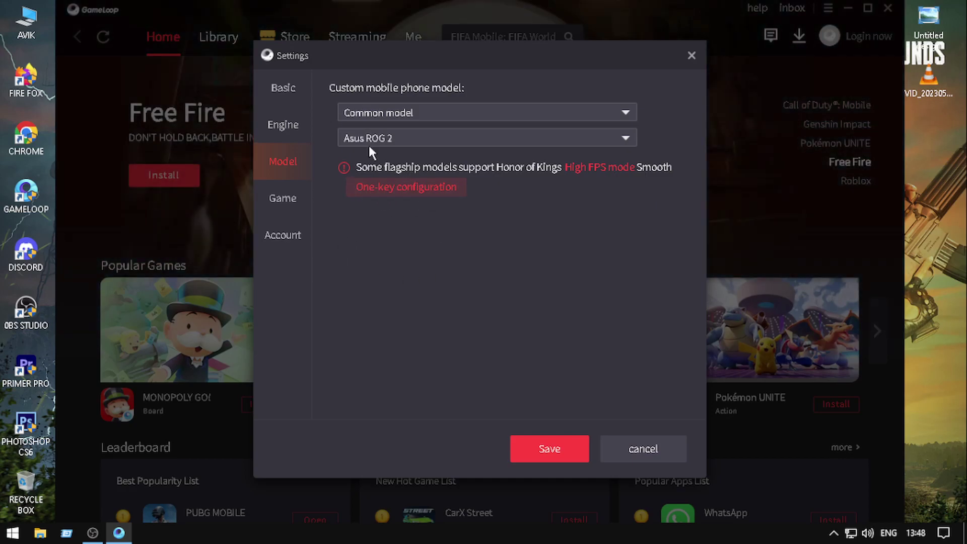
{"action": "left_click", "coordinate": [380, 140]}
{"action": "left_click", "coordinate": [429, 162]}
Open the PUBG MOBILE game settings and save them with SD 720P definition, Smooth graphics quality and 60 FPS
{"action": "left_click", "coordinate": [292, 203]}
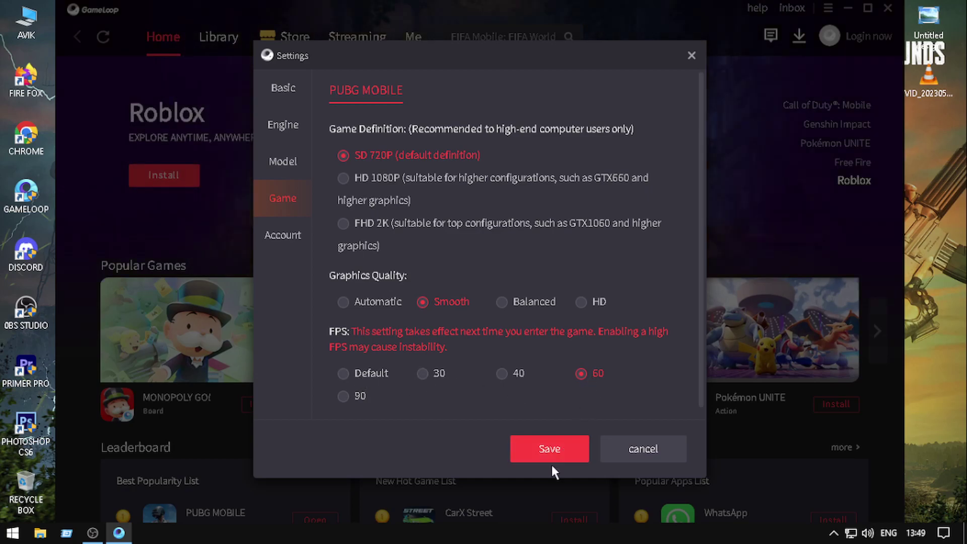
{"action": "left_click", "coordinate": [549, 448]}
{"action": "scroll", "coordinate": [521, 317], "scroll_direction": "down", "scroll_amount": 1}
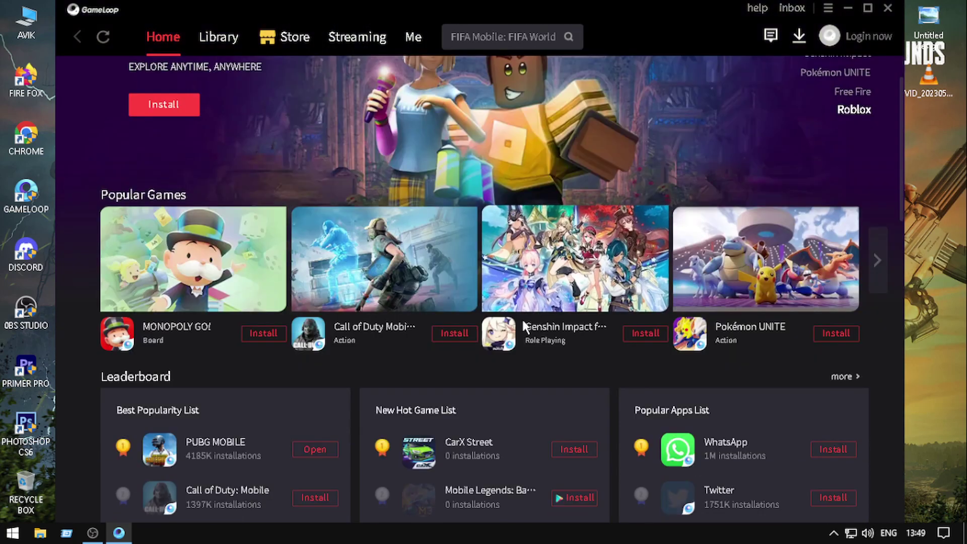
Switch to the Windows Control Panel and open Power Options
{"action": "left_click", "coordinate": [3, 537]}
{"action": "left_click", "coordinate": [3, 537]}
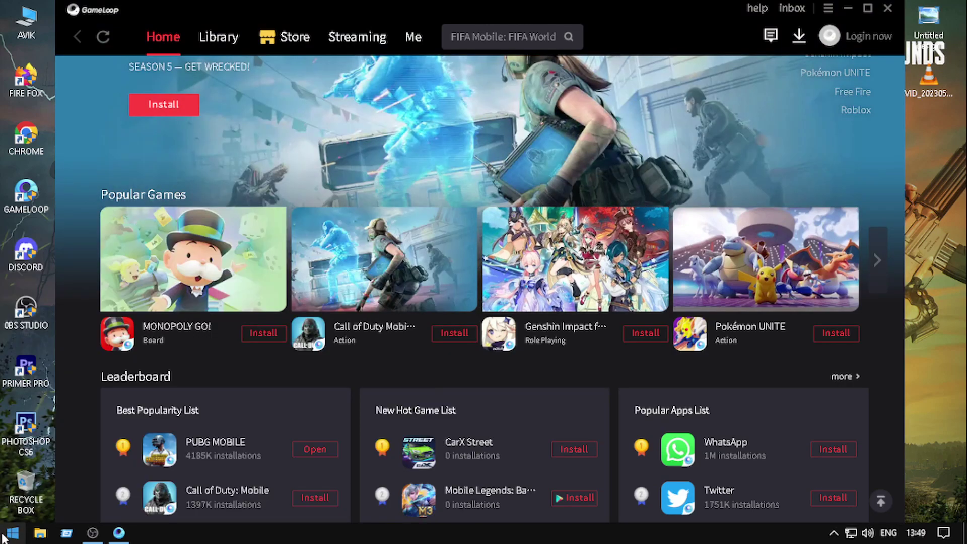
{"action": "left_click", "coordinate": [2, 538]}
{"action": "type", "text": "con"}
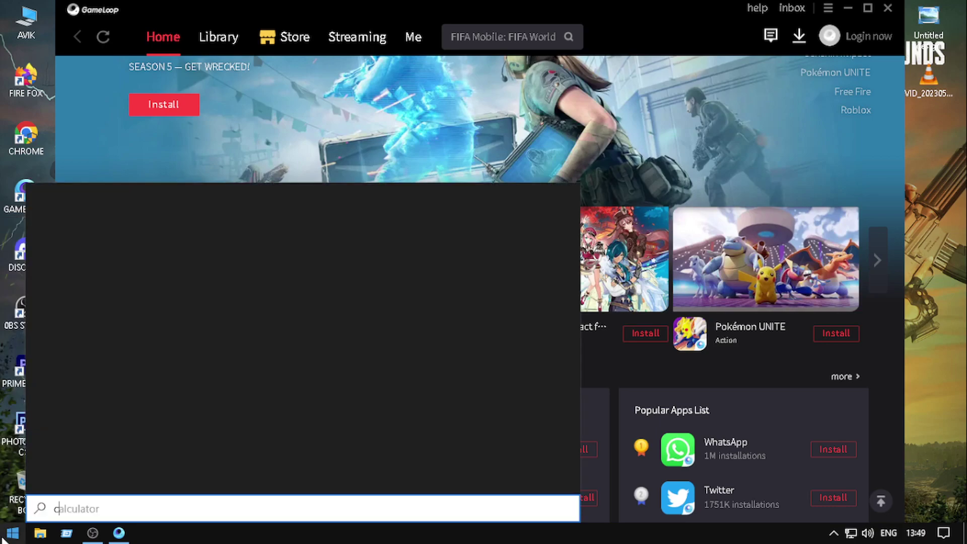
{"action": "left_click", "coordinate": [126, 270]}
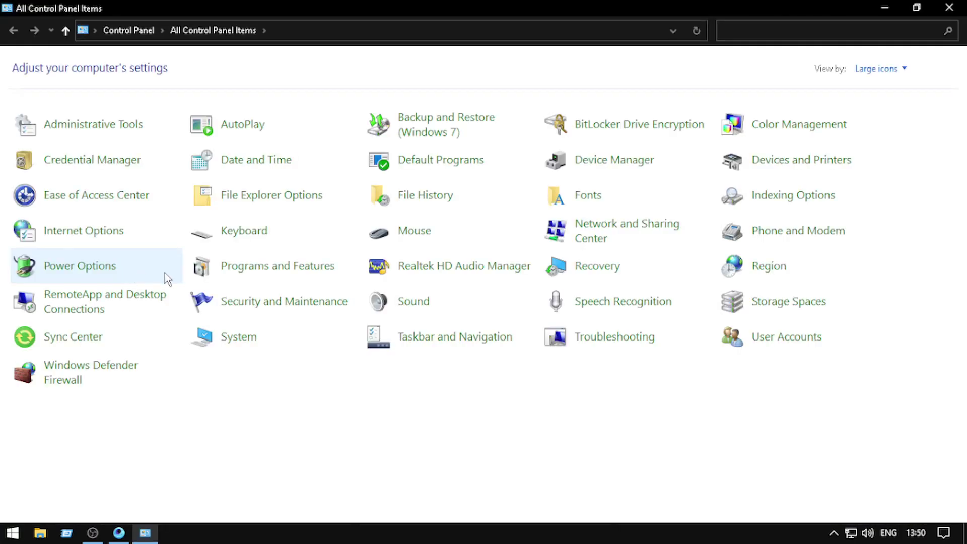
{"action": "left_click", "coordinate": [81, 269]}
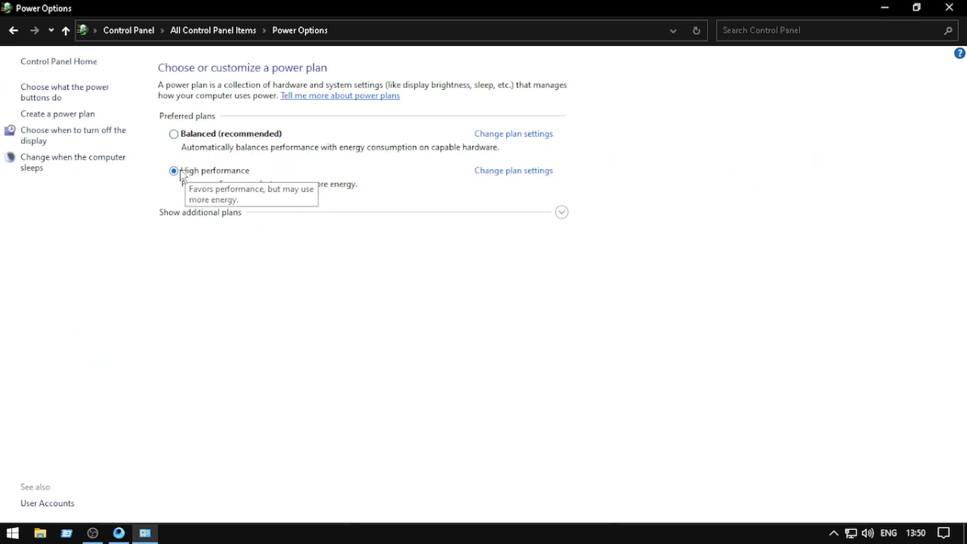
Show the additional power plans and open the advanced power settings of the High performance plan
{"action": "left_click", "coordinate": [559, 212]}
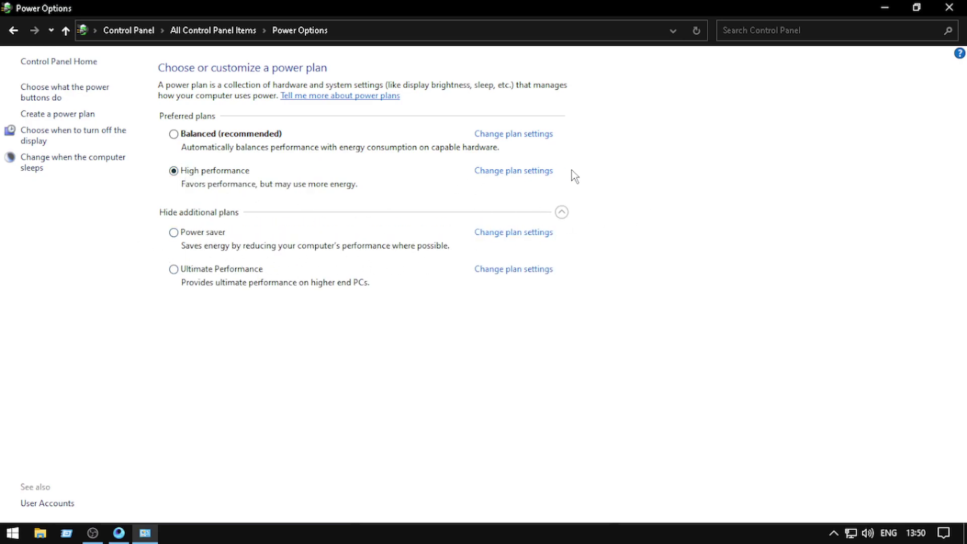
{"action": "left_click", "coordinate": [519, 175]}
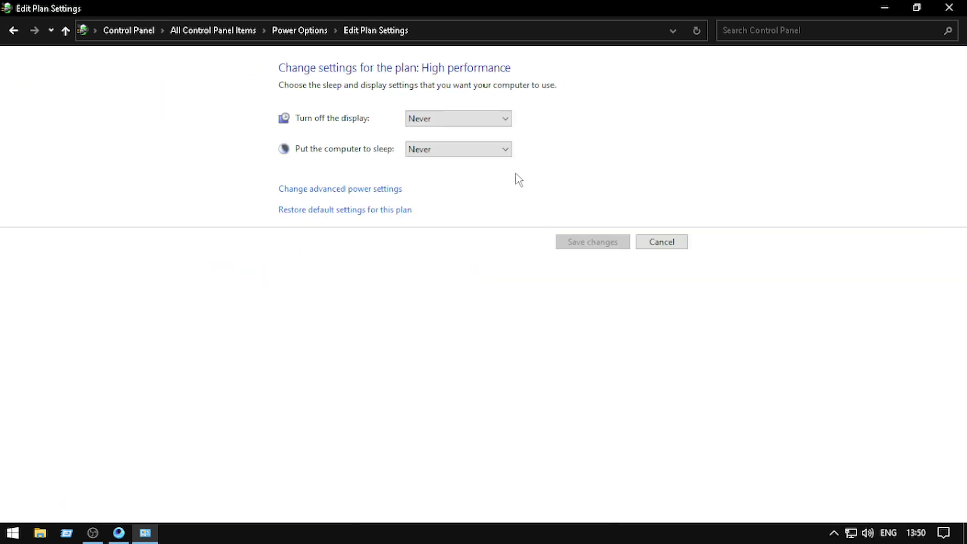
{"action": "left_click", "coordinate": [348, 190]}
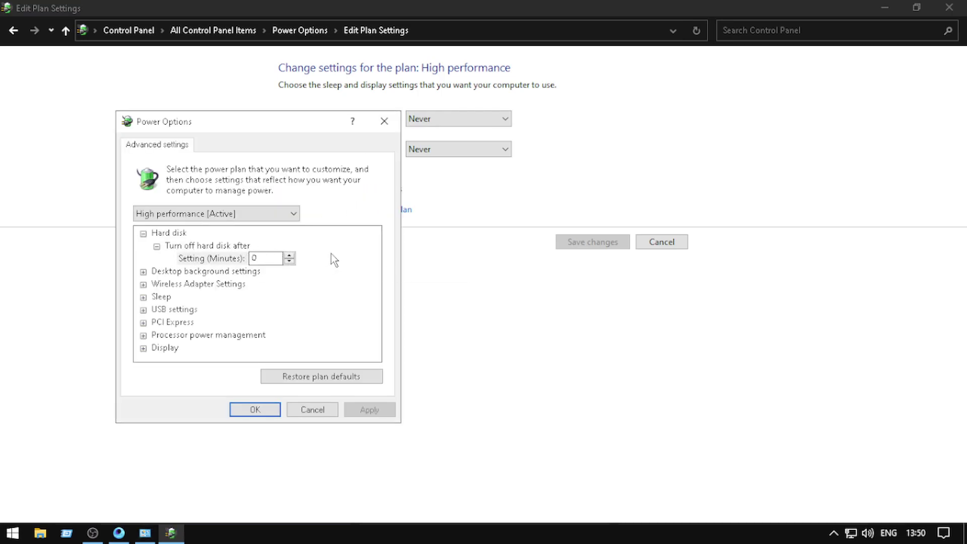
Check the Maximum processor state under Processor power management, accept the advanced settings and close the Control Panel
{"action": "left_click", "coordinate": [143, 334]}
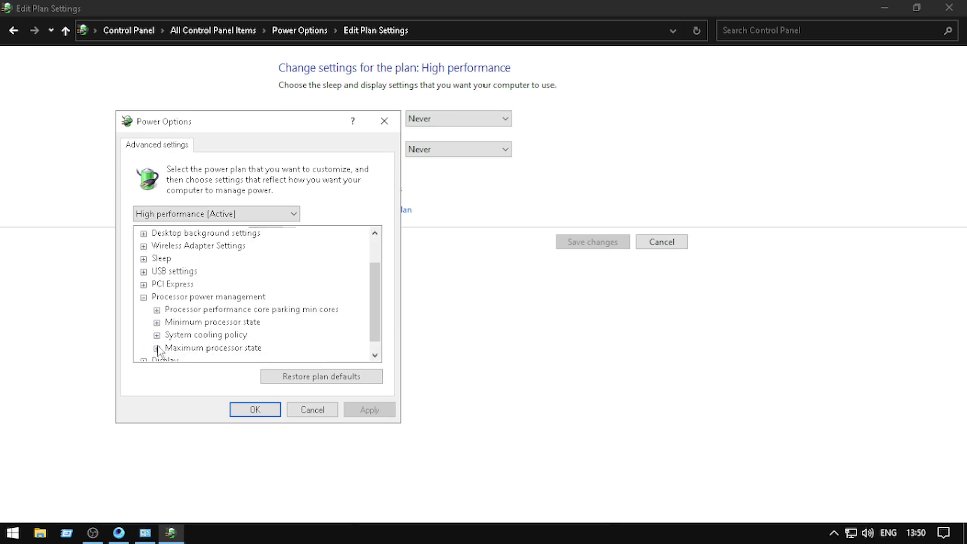
{"action": "left_click", "coordinate": [143, 296]}
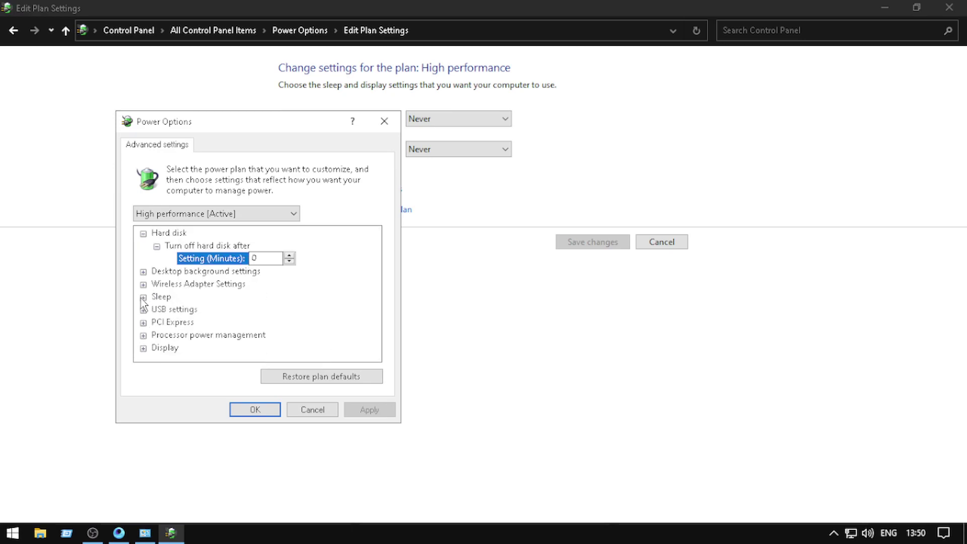
{"action": "left_click", "coordinate": [146, 336]}
{"action": "left_click", "coordinate": [157, 347]}
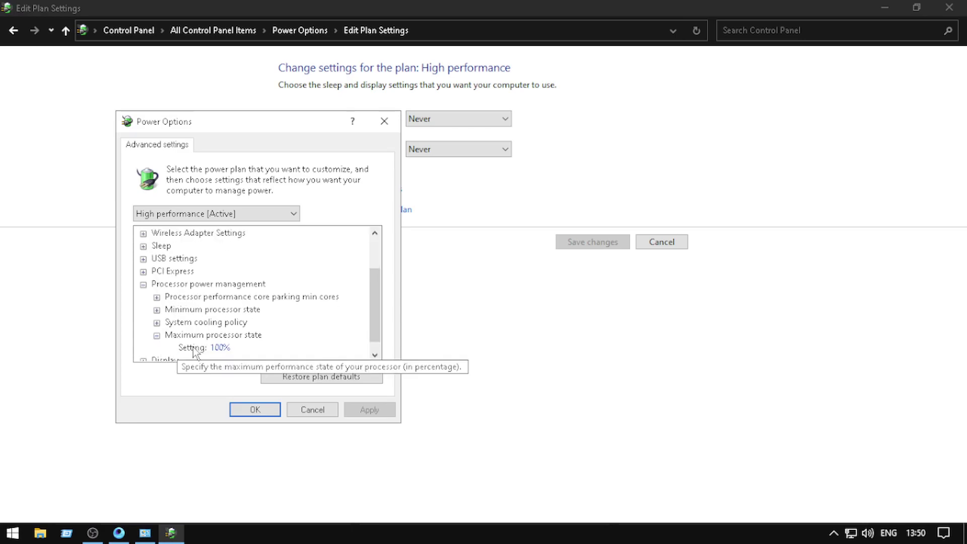
{"action": "left_click", "coordinate": [264, 411]}
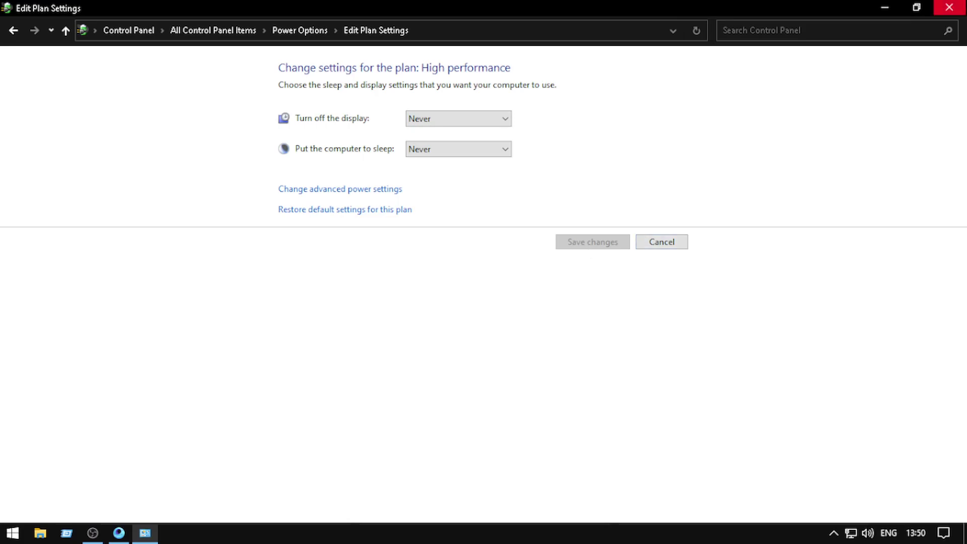
{"action": "left_click", "coordinate": [948, 7]}
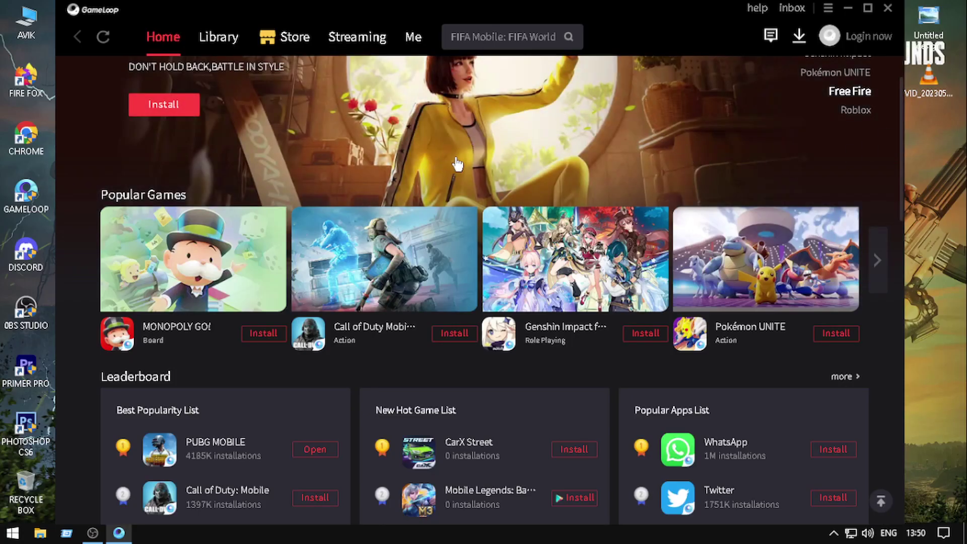
Launch PUBG MOBILE in GameLoop and close the launcher window and its system tray entry
{"action": "left_click", "coordinate": [320, 451]}
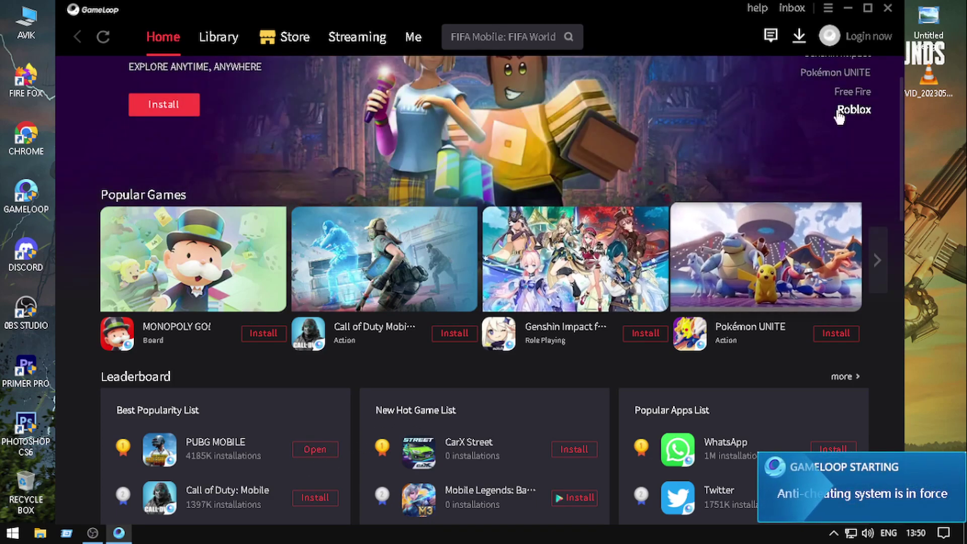
{"action": "left_click", "coordinate": [887, 8]}
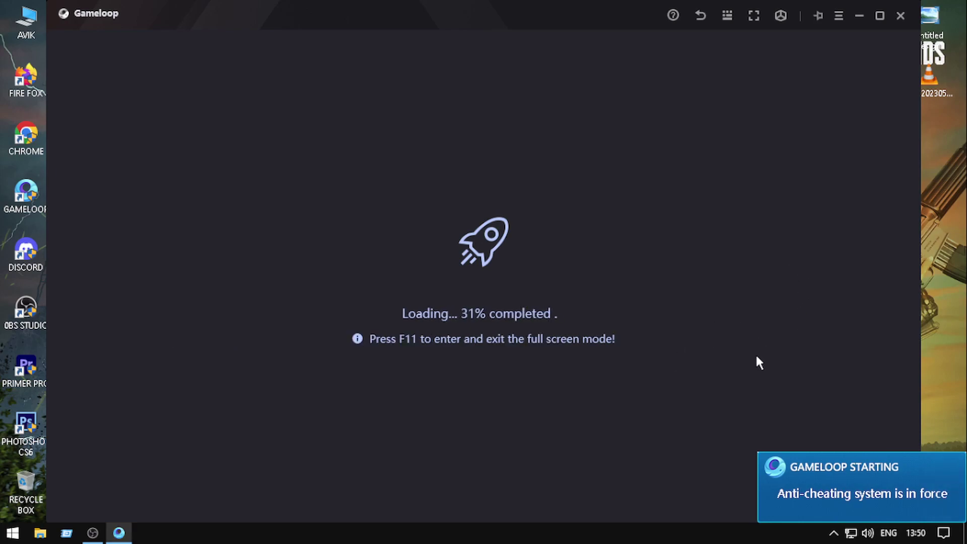
{"action": "left_click", "coordinate": [833, 534]}
{"action": "right_click", "coordinate": [808, 509]}
{"action": "left_click", "coordinate": [819, 501]}
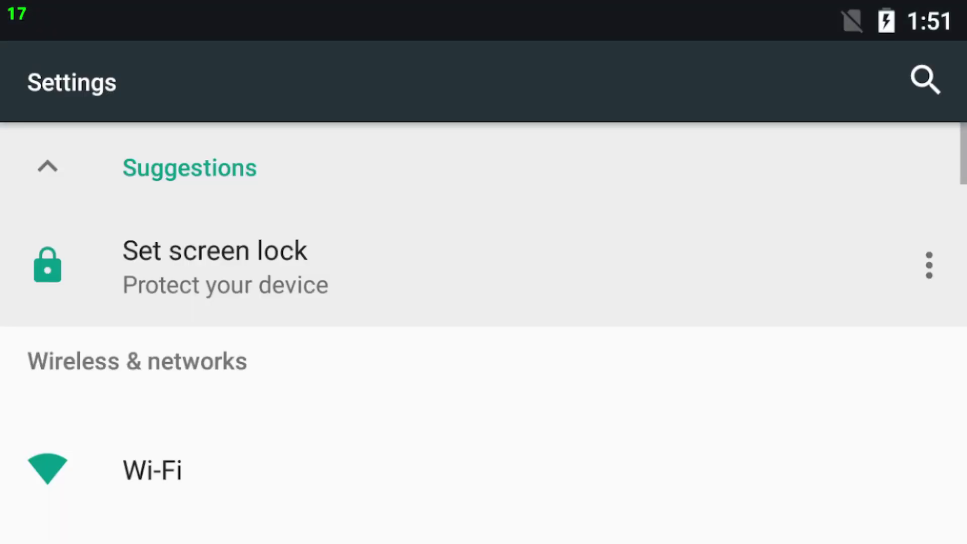
Try to enable developer mode through the Build number entry in the emulator's About tablet settings
{"action": "scroll", "coordinate": [483, 332], "scroll_direction": "down", "scroll_amount": 20}
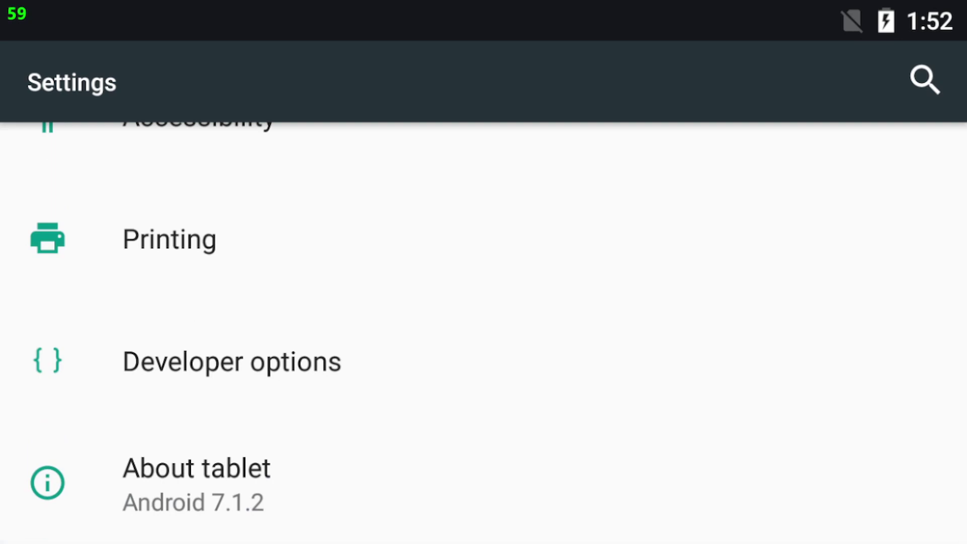
{"action": "left_click", "coordinate": [197, 480]}
{"action": "scroll", "coordinate": [483, 332], "scroll_direction": "down", "scroll_amount": 10}
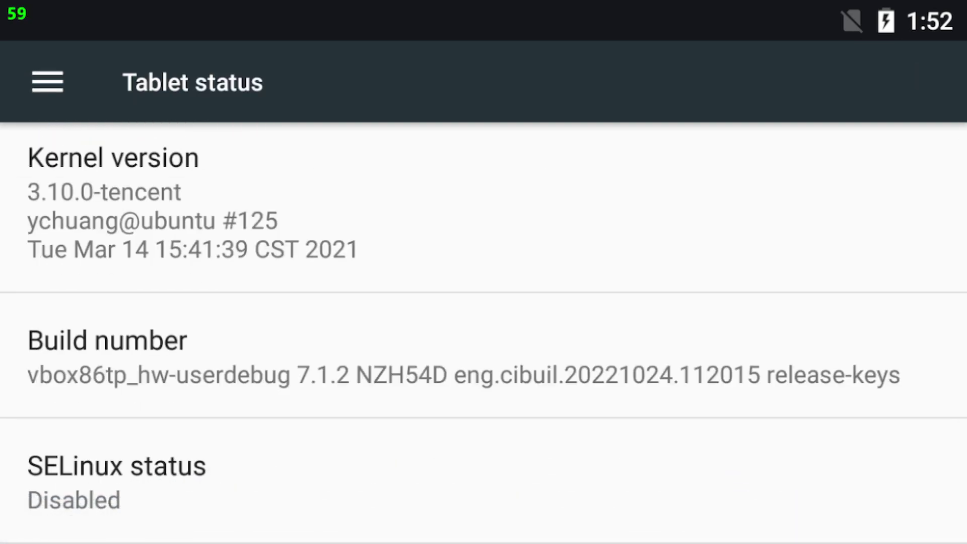
{"action": "left_click", "coordinate": [108, 355]}
{"action": "left_click", "coordinate": [108, 355]}
{"action": "left_click", "coordinate": [107, 355]}
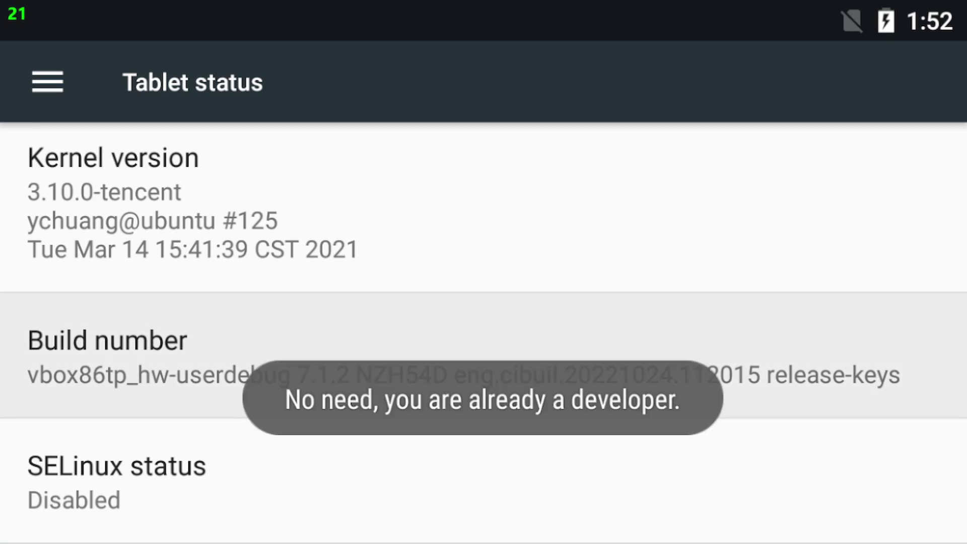